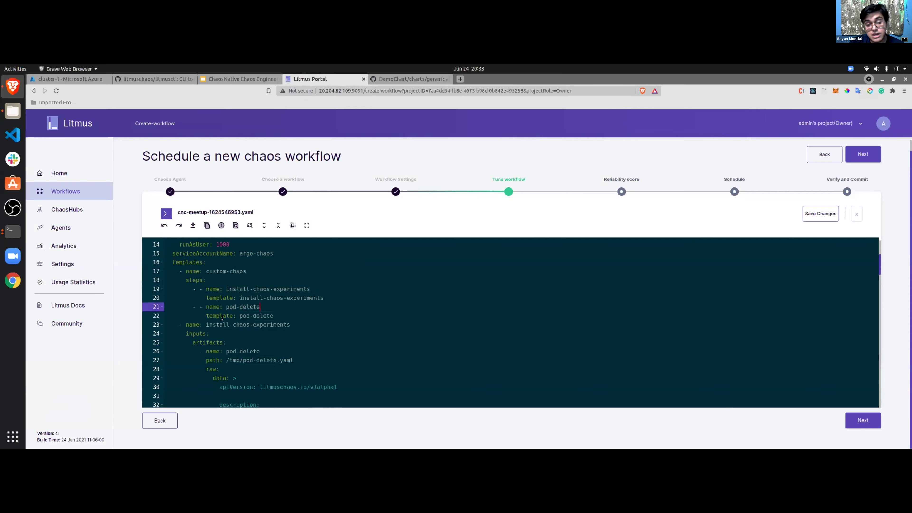
- Examine the pod-delete ChaosExperiment definition in the workflow YAML, including its description, metadata, labels and permissions
{"action": "scroll", "coordinate": [254, 325], "scroll_direction": "down", "scroll_amount": 4}
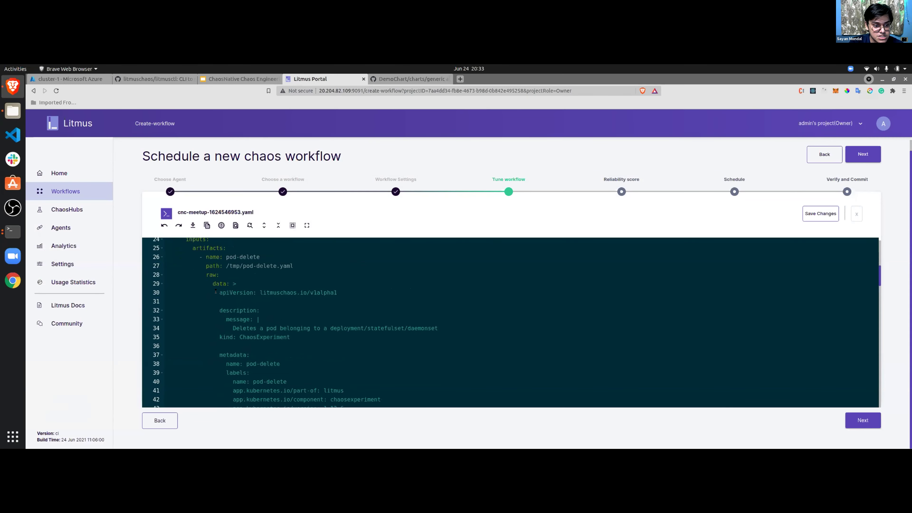
{"action": "left_click_drag", "start_coordinate": [216, 291], "coordinate": [233, 354]}
{"action": "scroll", "coordinate": [233, 354], "scroll_direction": "down", "scroll_amount": 4}
{"action": "left_click", "coordinate": [246, 324]}
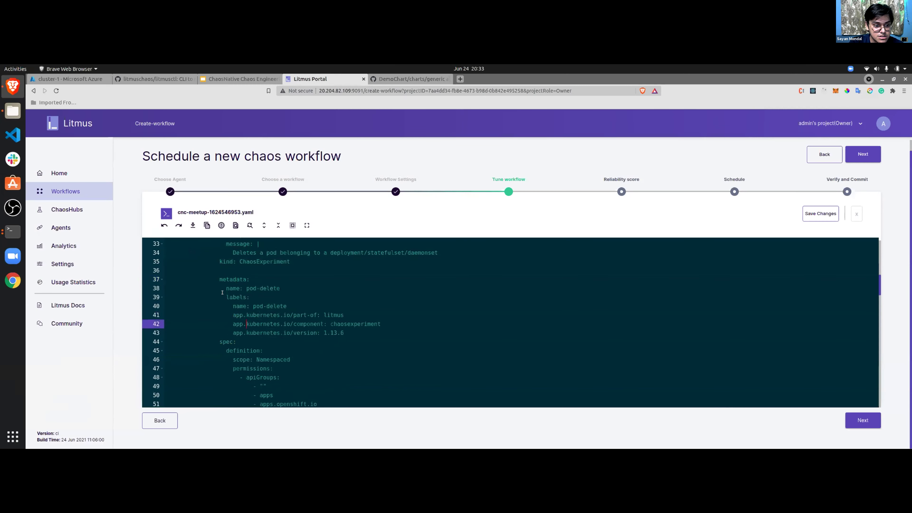
{"action": "left_click_drag", "start_coordinate": [217, 280], "coordinate": [234, 333]}
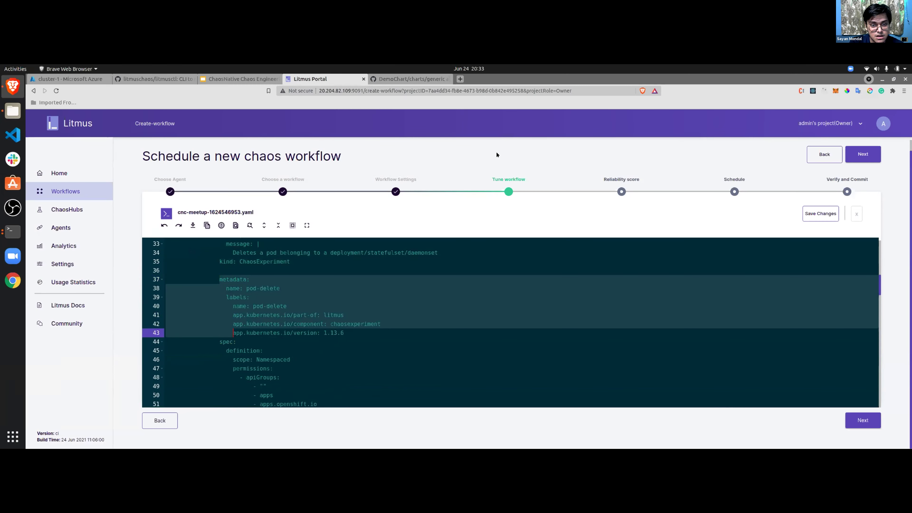
{"action": "scroll", "coordinate": [315, 291], "scroll_direction": "down", "scroll_amount": 3}
{"action": "scroll", "coordinate": [315, 291], "scroll_direction": "down", "scroll_amount": 20}
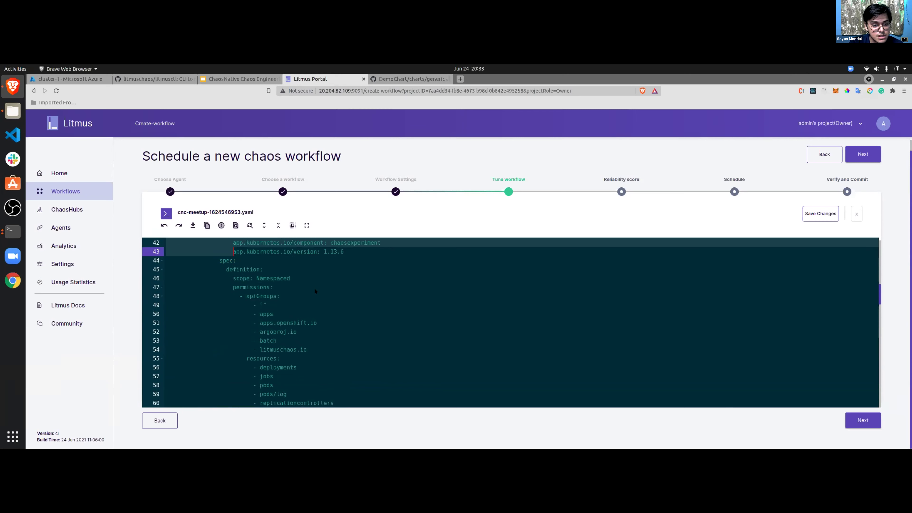
{"action": "scroll", "coordinate": [314, 291], "scroll_direction": "down", "scroll_amount": 3}
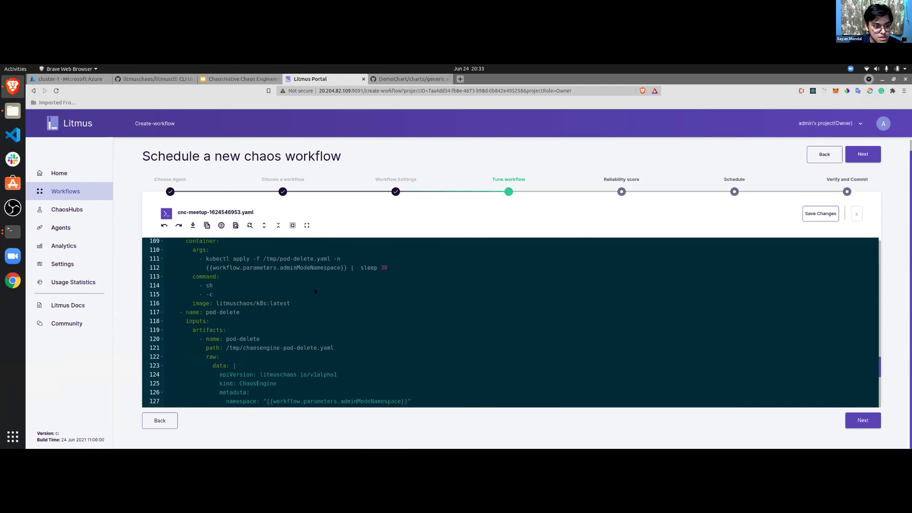
- Review the ChaosEngine's target application, chaos duration, interval and force settings in the workflow YAML, and close the YAML editor
{"action": "left_click_drag", "start_coordinate": [183, 274], "coordinate": [277, 289]}
{"action": "scroll", "coordinate": [215, 281], "scroll_direction": "down", "scroll_amount": 3}
{"action": "scroll", "coordinate": [251, 291], "scroll_direction": "down", "scroll_amount": 3}
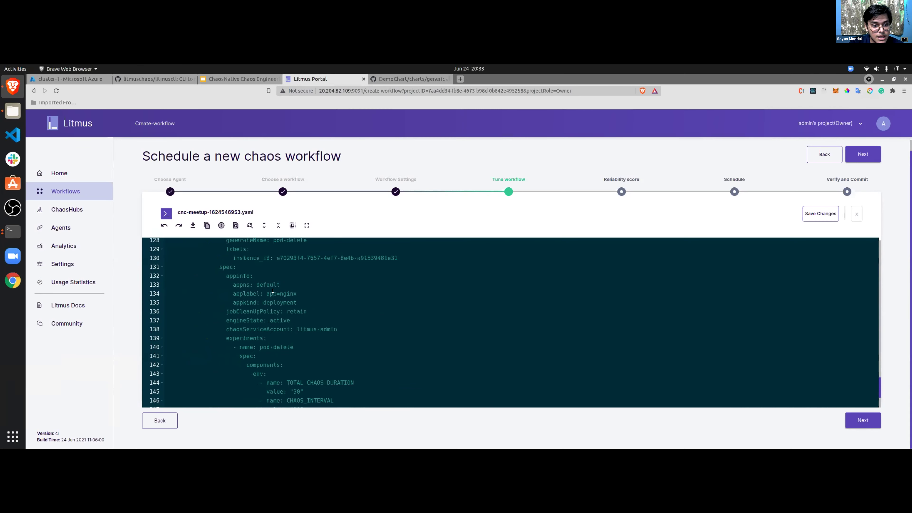
{"action": "left_click_drag", "start_coordinate": [232, 284], "coordinate": [279, 285]}
{"action": "left_click", "coordinate": [301, 285]}
{"action": "scroll", "coordinate": [301, 286], "scroll_direction": "down", "scroll_amount": 1}
{"action": "left_click_drag", "start_coordinate": [263, 283], "coordinate": [315, 350]}
{"action": "scroll", "coordinate": [306, 295], "scroll_direction": "down", "scroll_amount": 3}
{"action": "left_click", "coordinate": [305, 332]}
{"action": "left_click", "coordinate": [292, 313]}
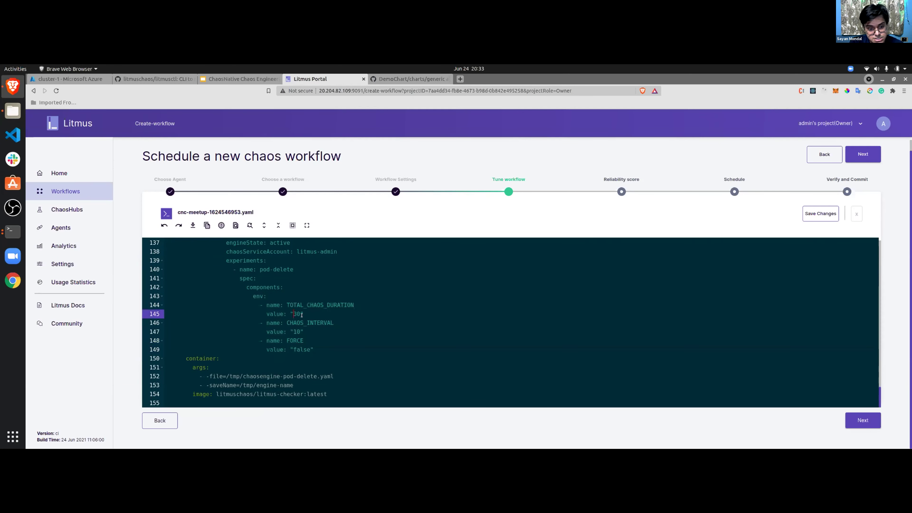
{"action": "key", "text": "Down"}
{"action": "key", "text": "Down"}
{"action": "key", "text": "End"}
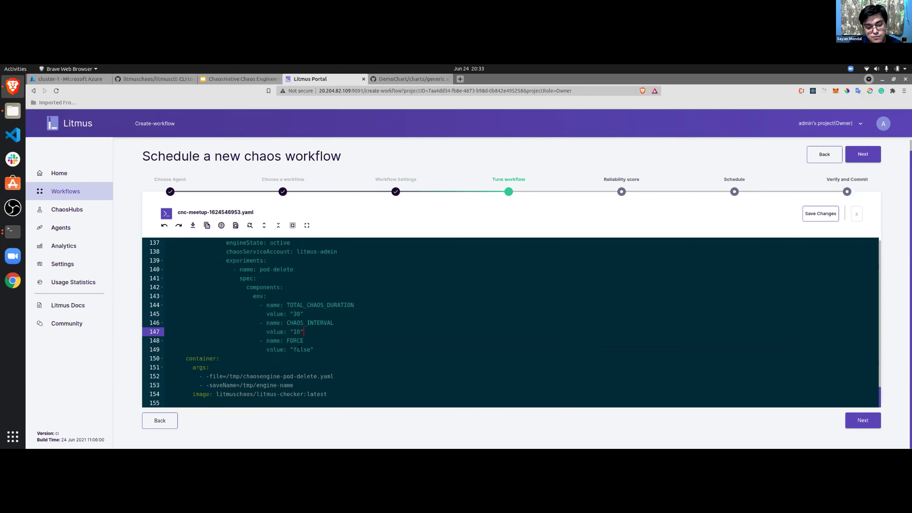
{"action": "scroll", "coordinate": [317, 331], "scroll_direction": "up", "scroll_amount": 5}
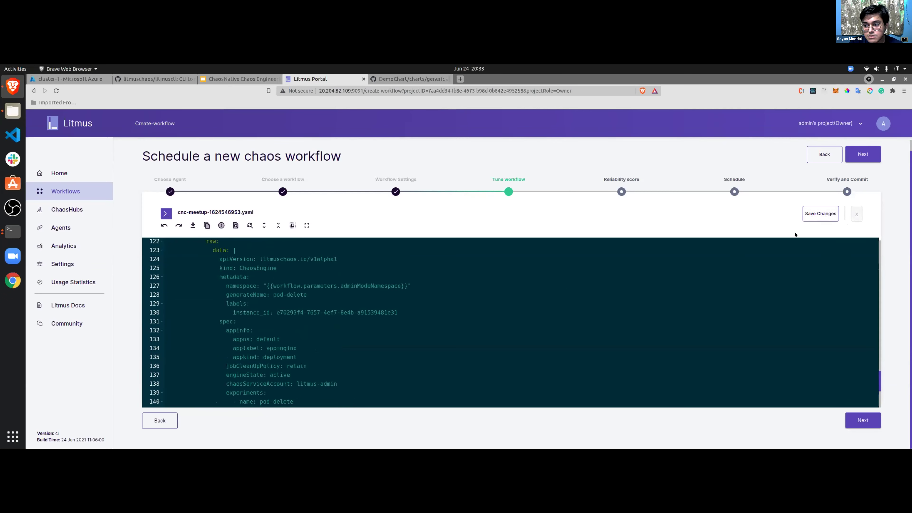
{"action": "left_click", "coordinate": [856, 214]}
{"action": "left_click", "coordinate": [493, 300]}
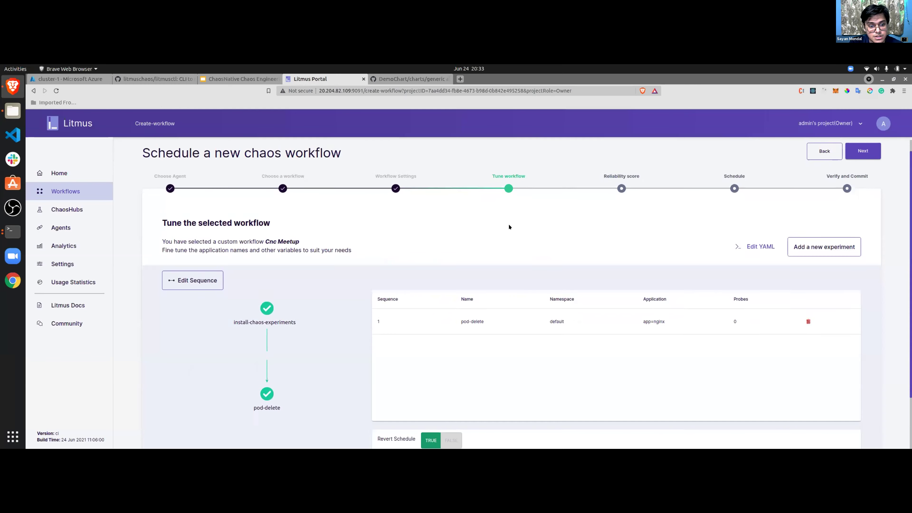
- Check the pods of the demo namespace in the terminal and return to the workflow tuning page
{"action": "scroll", "coordinate": [508, 226], "scroll_direction": "down", "scroll_amount": 2}
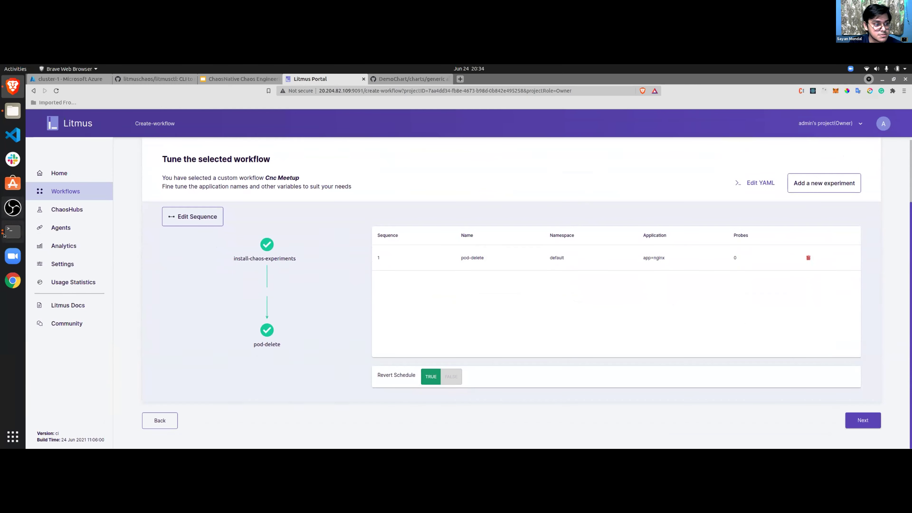
{"action": "left_click", "coordinate": [7, 234]}
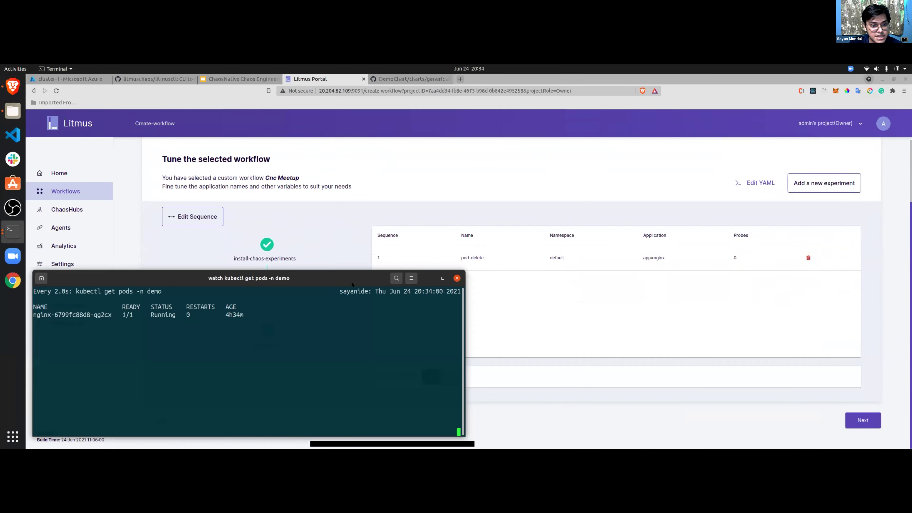
{"action": "left_click", "coordinate": [393, 240]}
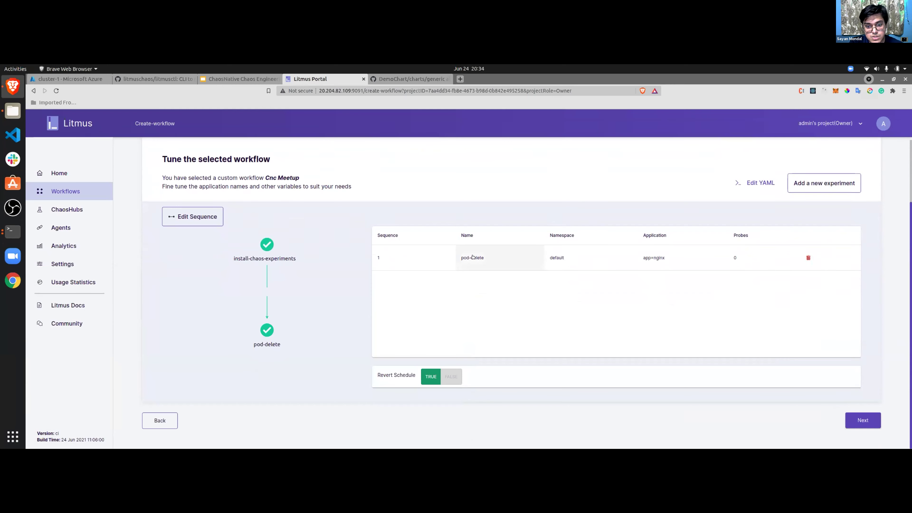
- Set the pod-delete experiment's target namespace to demo, keep deployment and app=nginx as the target, and finish without adding probes
{"action": "left_click", "coordinate": [473, 257]}
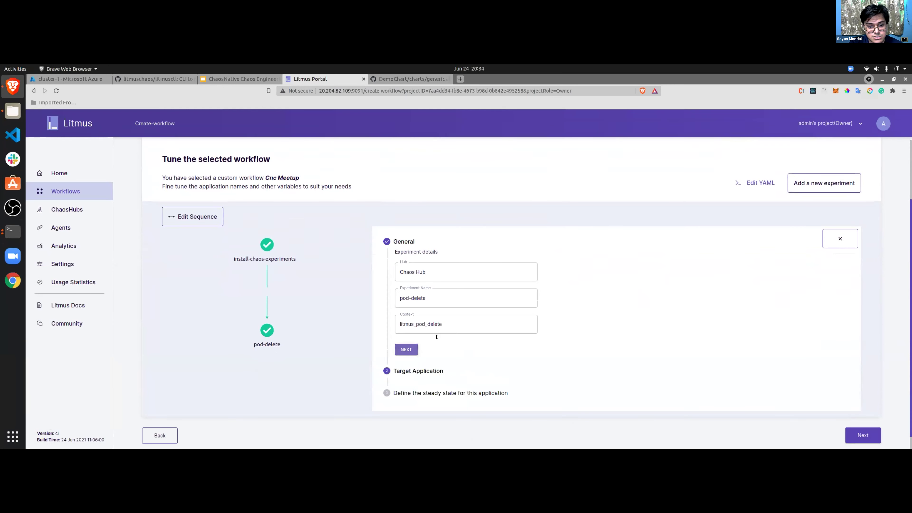
{"action": "left_click", "coordinate": [406, 349]}
{"action": "scroll", "coordinate": [417, 323], "scroll_direction": "down", "scroll_amount": 1}
{"action": "left_click", "coordinate": [413, 321]}
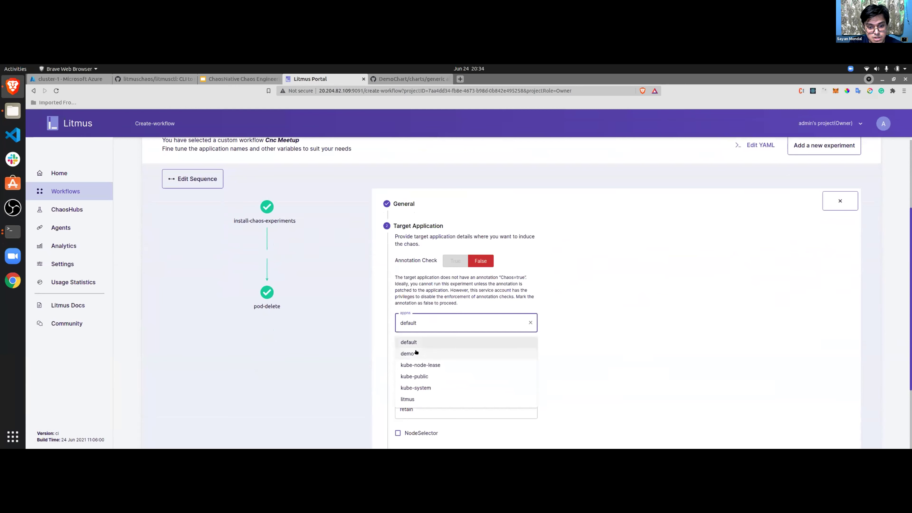
{"action": "left_click", "coordinate": [408, 353]}
{"action": "scroll", "coordinate": [615, 300], "scroll_direction": "down", "scroll_amount": 2}
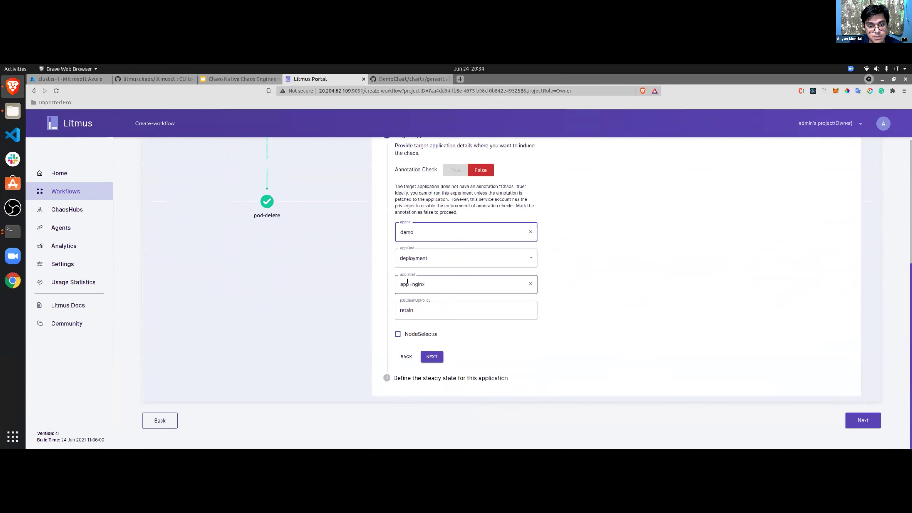
{"action": "left_click", "coordinate": [431, 356]}
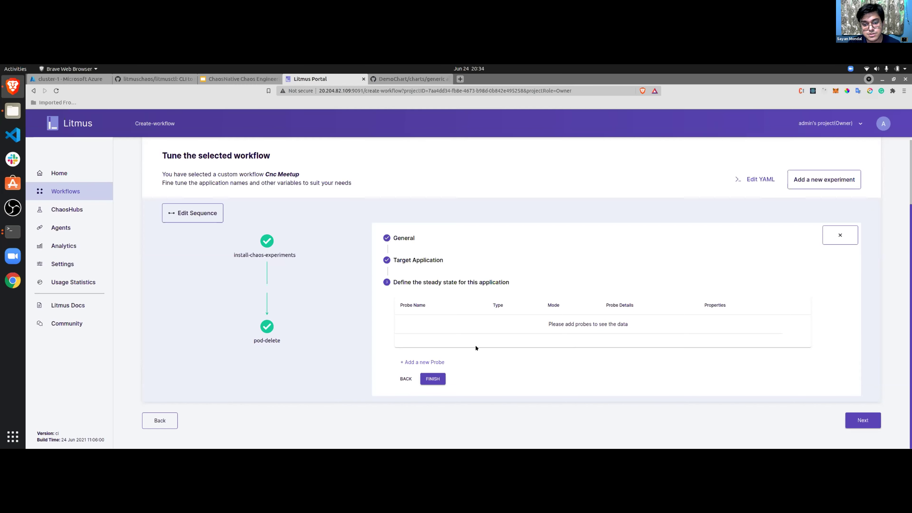
{"action": "left_click", "coordinate": [433, 379]}
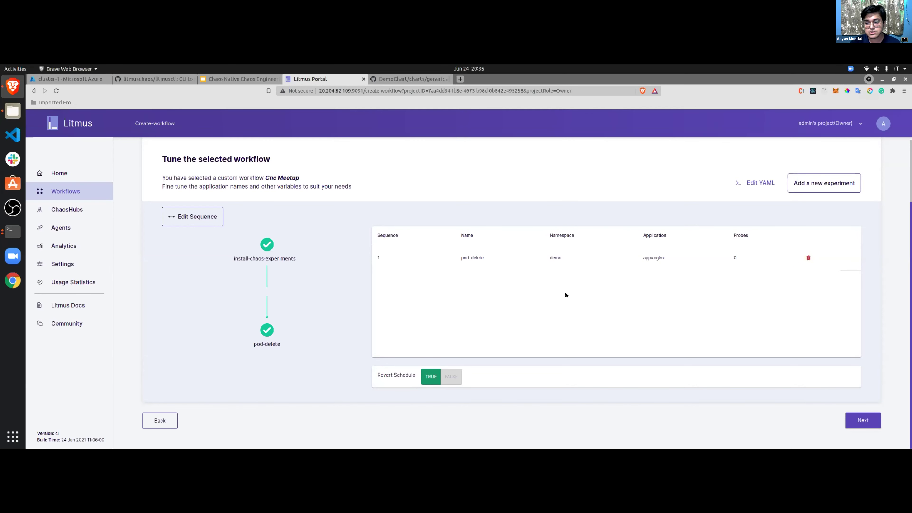
- Reopen the pod-delete experiment to review its target application and job cleanup policy, and close its settings
{"action": "left_click", "coordinate": [483, 251]}
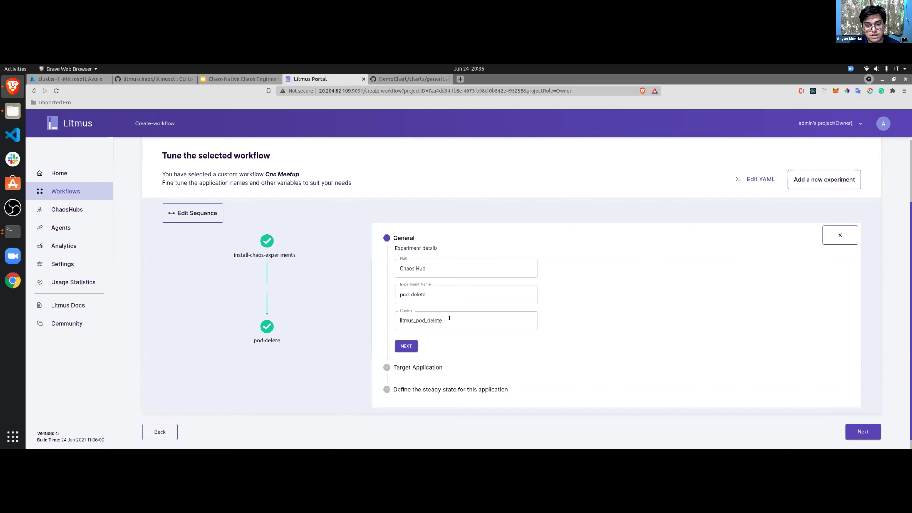
{"action": "left_click", "coordinate": [406, 345]}
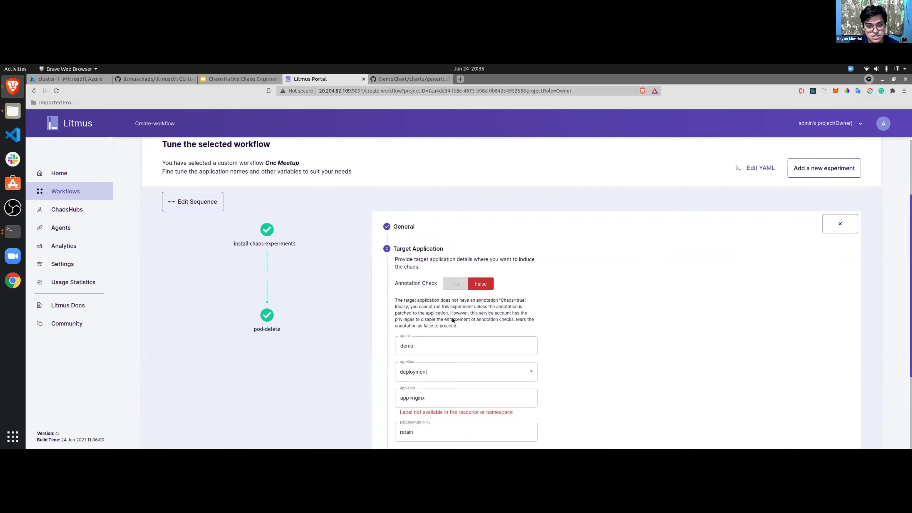
{"action": "scroll", "coordinate": [433, 323], "scroll_direction": "down", "scroll_amount": 3}
{"action": "left_click", "coordinate": [409, 318]}
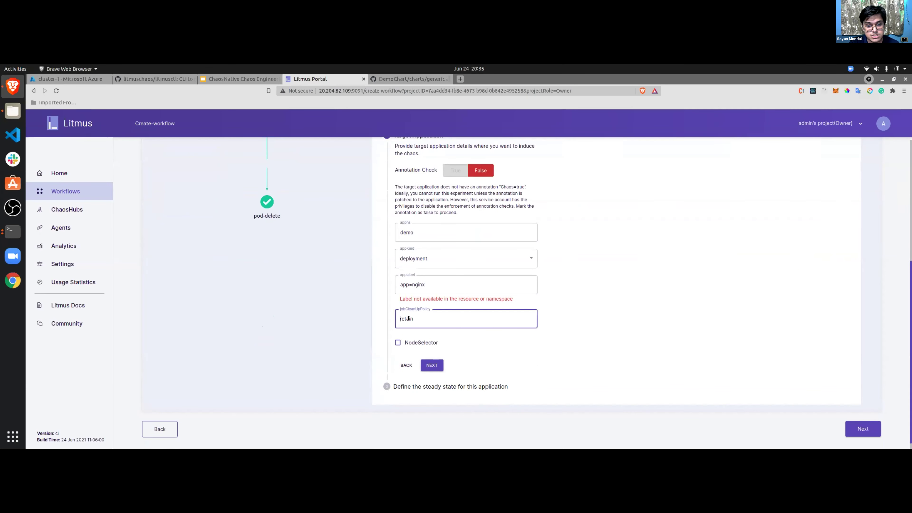
{"action": "scroll", "coordinate": [466, 288], "scroll_direction": "up", "scroll_amount": 2}
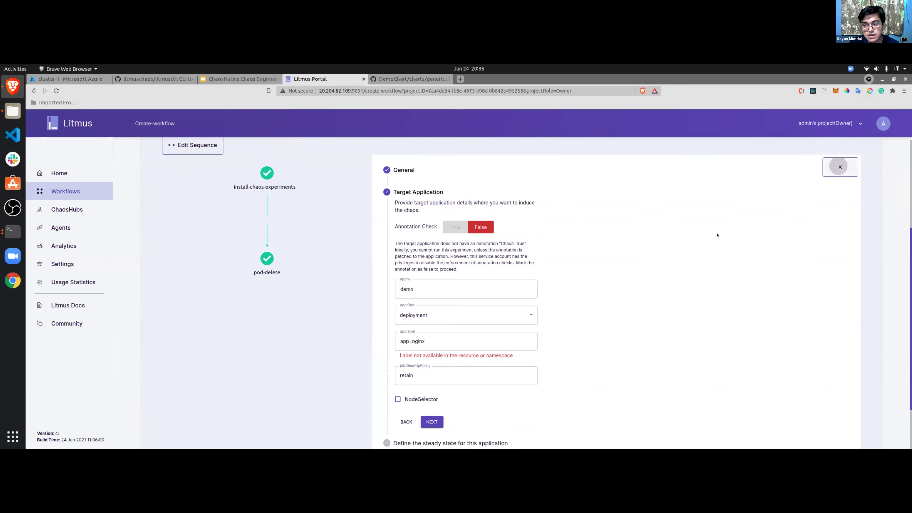
{"action": "left_click", "coordinate": [839, 166]}
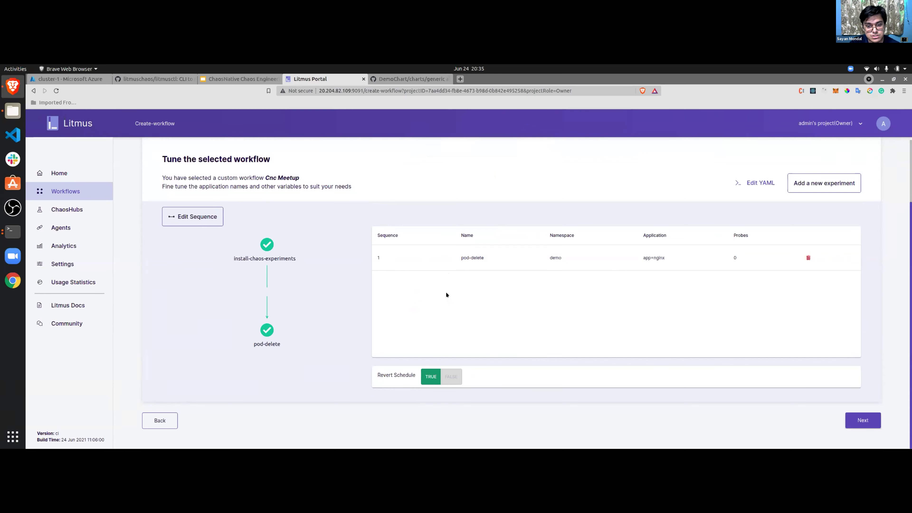
- Set the pod-delete weight to 10 points, keep the Schedule now option, and proceed to the workflow verification stage
{"action": "scroll", "coordinate": [609, 265], "scroll_direction": "up", "scroll_amount": 2}
{"action": "scroll", "coordinate": [663, 285], "scroll_direction": "down", "scroll_amount": 2}
{"action": "scroll", "coordinate": [662, 285], "scroll_direction": "up", "scroll_amount": 2}
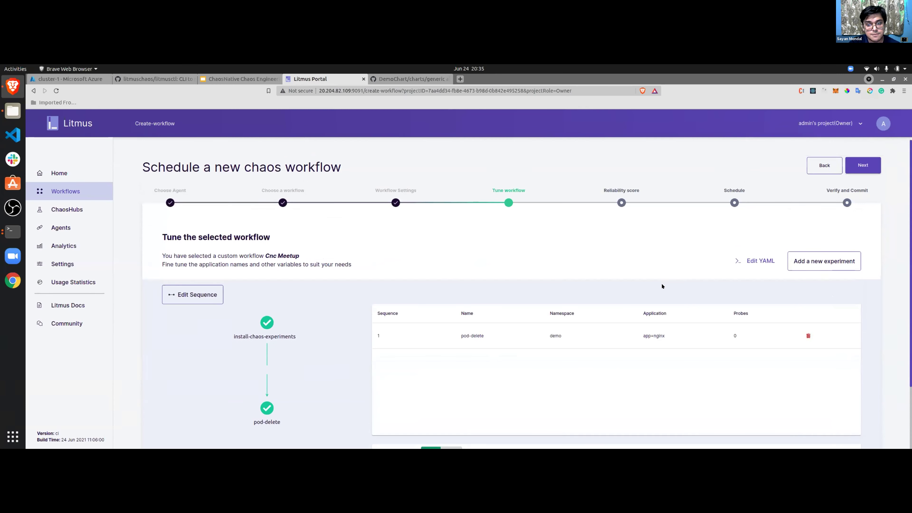
{"action": "left_click", "coordinate": [861, 165]}
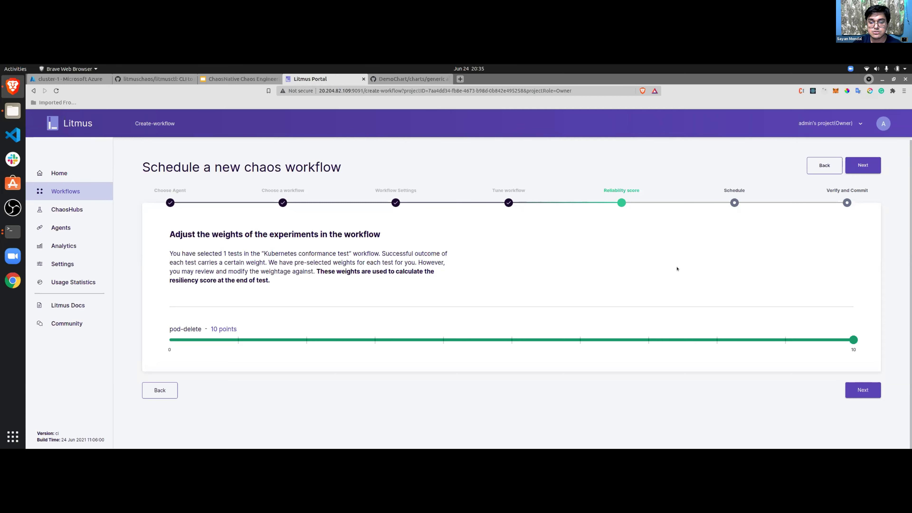
{"action": "left_click_drag", "start_coordinate": [301, 341], "coordinate": [853, 337]}
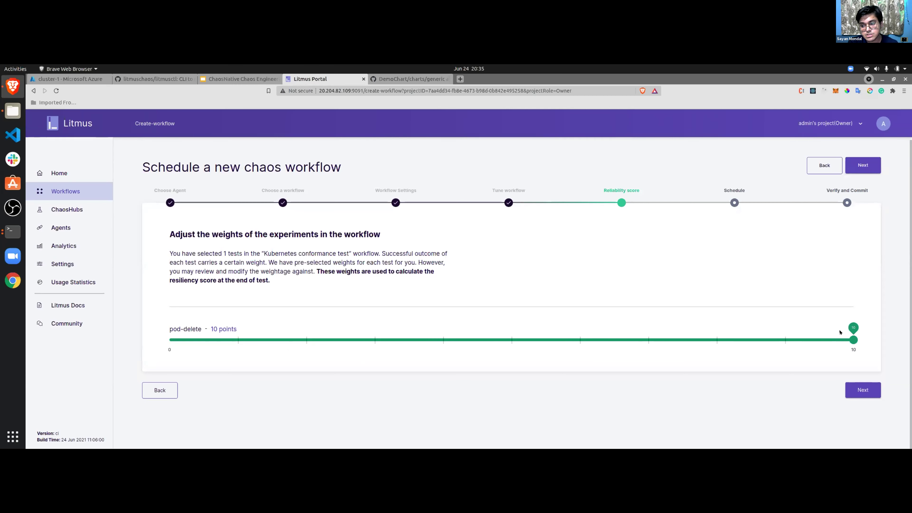
{"action": "left_click", "coordinate": [863, 165]}
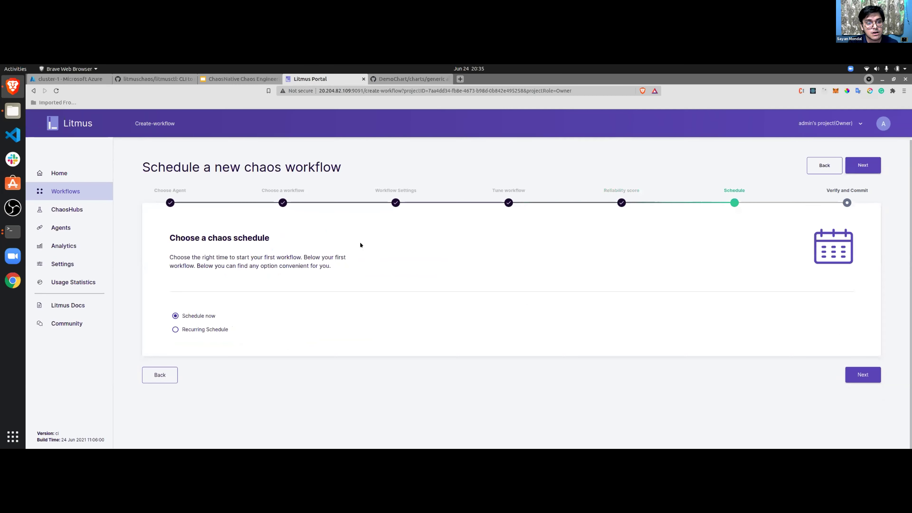
{"action": "left_click", "coordinate": [859, 161]}
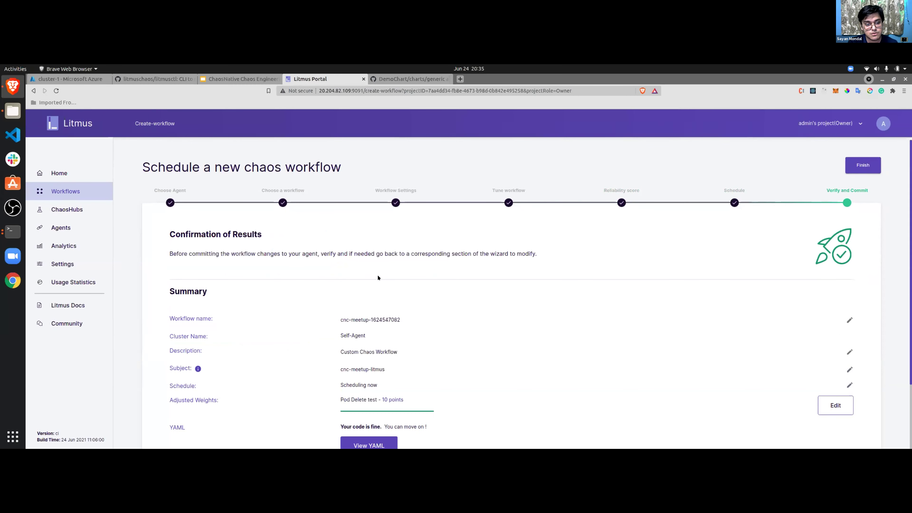
- Review the workflow summary, including its name, cluster, description, subject, schedule, adjusted weights and YAML status
{"action": "scroll", "coordinate": [396, 283], "scroll_direction": "down", "scroll_amount": 2}
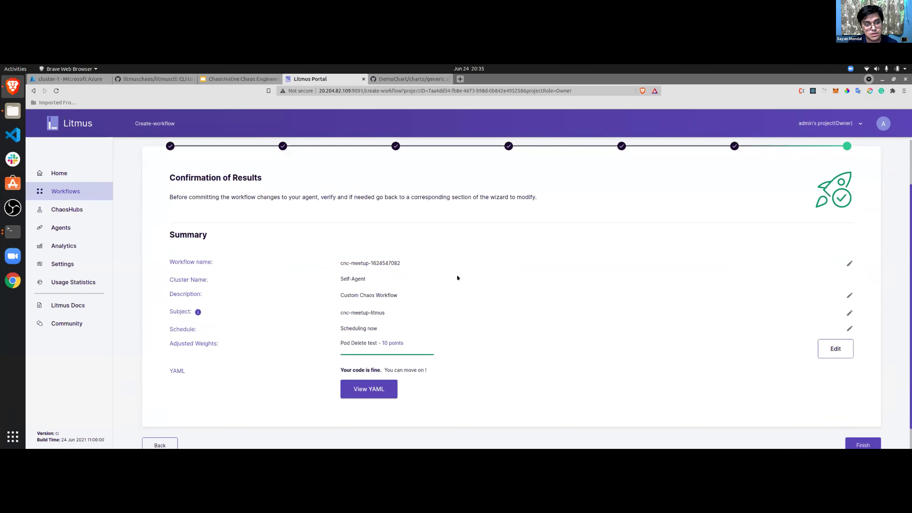
{"action": "scroll", "coordinate": [456, 276], "scroll_direction": "down", "scroll_amount": 1}
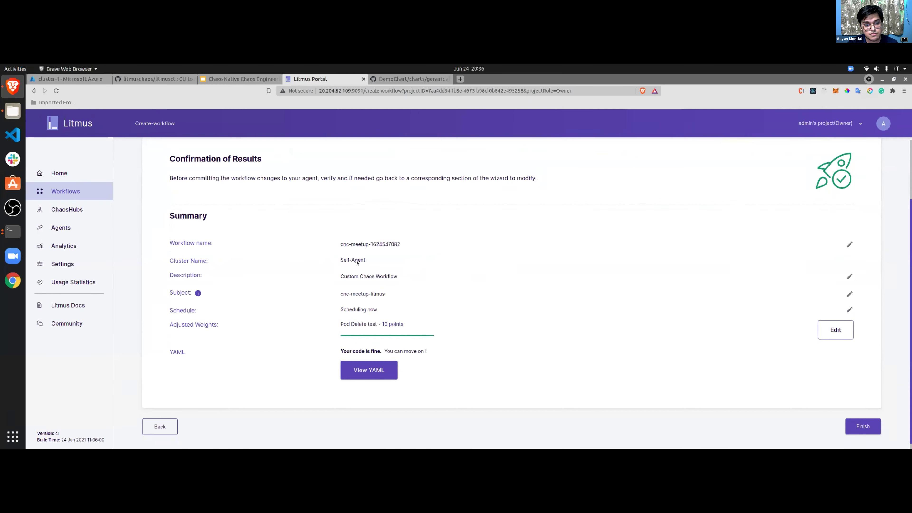
{"action": "scroll", "coordinate": [359, 261], "scroll_direction": "down", "scroll_amount": 1}
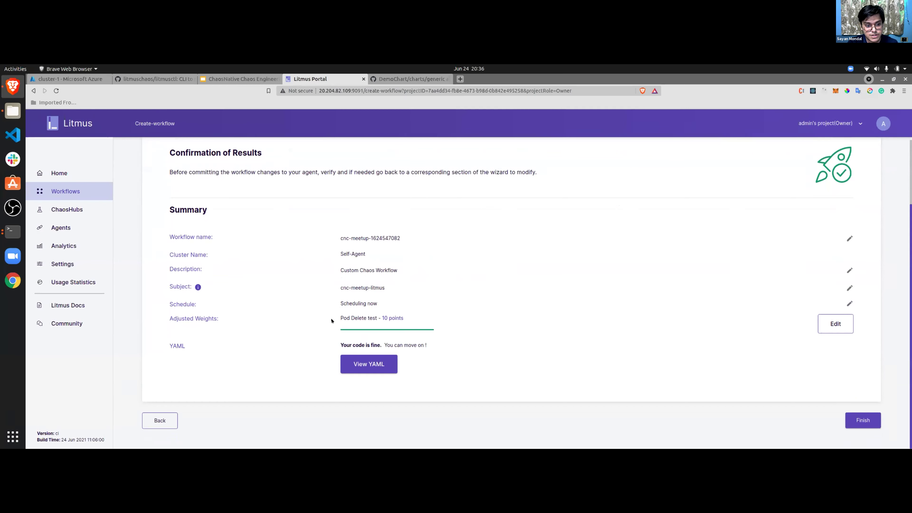
{"action": "scroll", "coordinate": [754, 356], "scroll_direction": "up", "scroll_amount": 3}
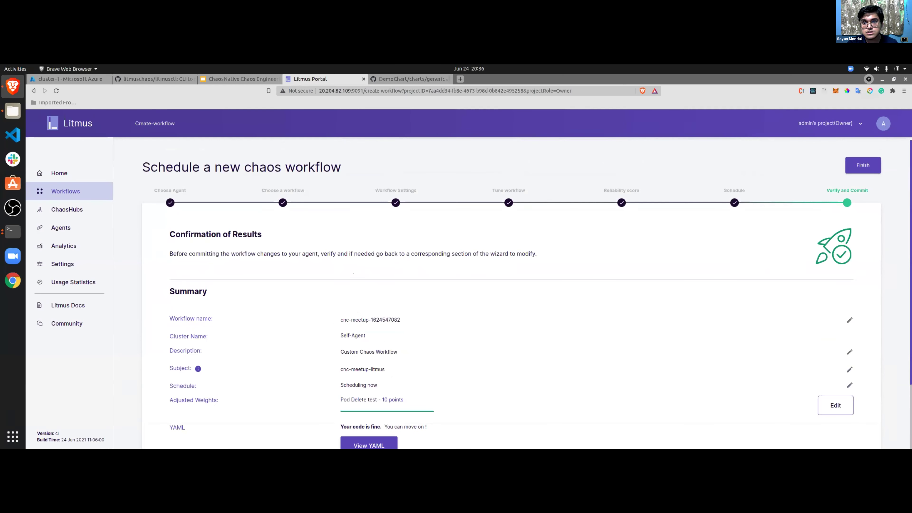
- Place the browser beside the terminals and bring up the pod watches for the litmus and demo namespaces
{"action": "key", "text": "super+Right"}
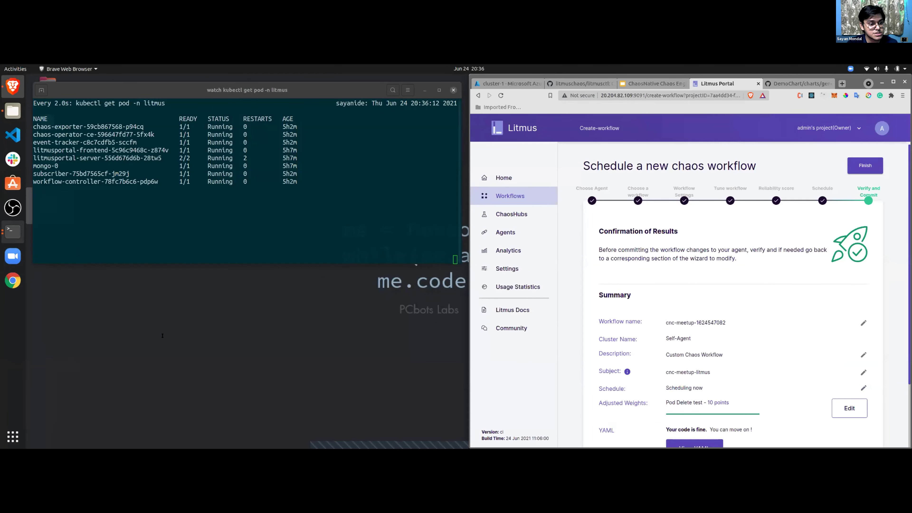
{"action": "key", "text": "alt+Tab"}
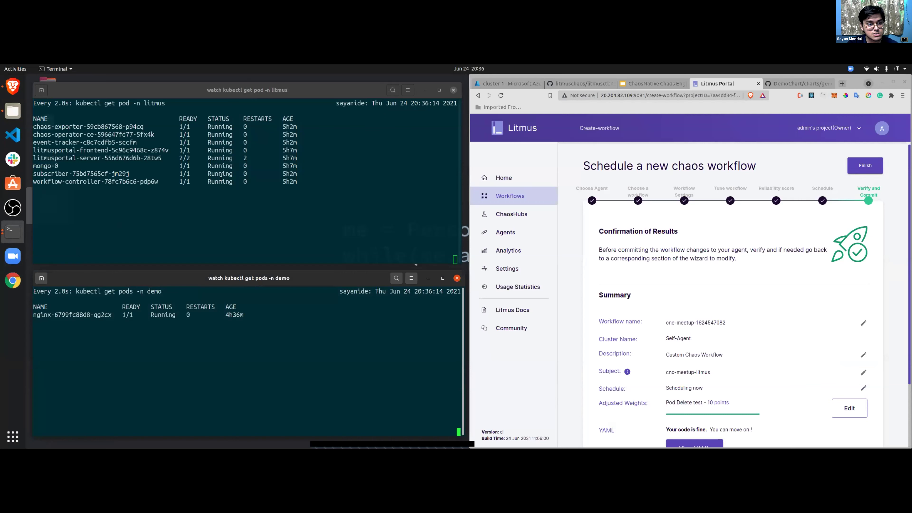
{"action": "mouse_move", "coordinate": [298, 181]}
{"action": "left_mouse_down"}
{"action": "mouse_move", "coordinate": [295, 158]}
{"action": "mouse_move", "coordinate": [294, 171]}
{"action": "left_mouse_up"}
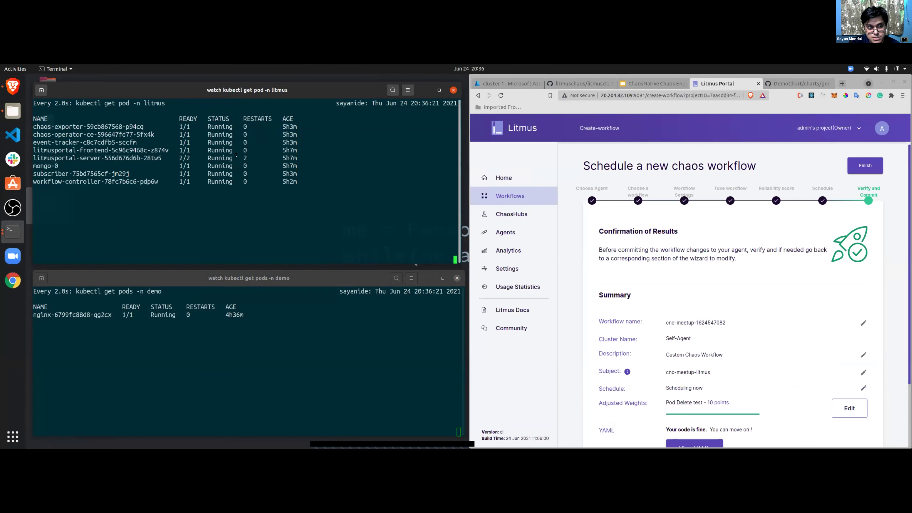
{"action": "left_click", "coordinate": [634, 83]}
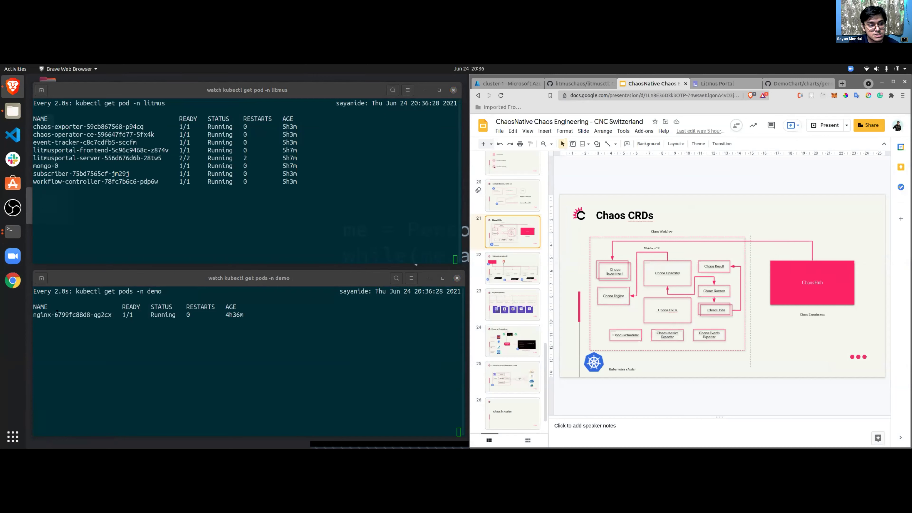
{"action": "left_click_drag", "start_coordinate": [56, 312], "coordinate": [113, 314]}
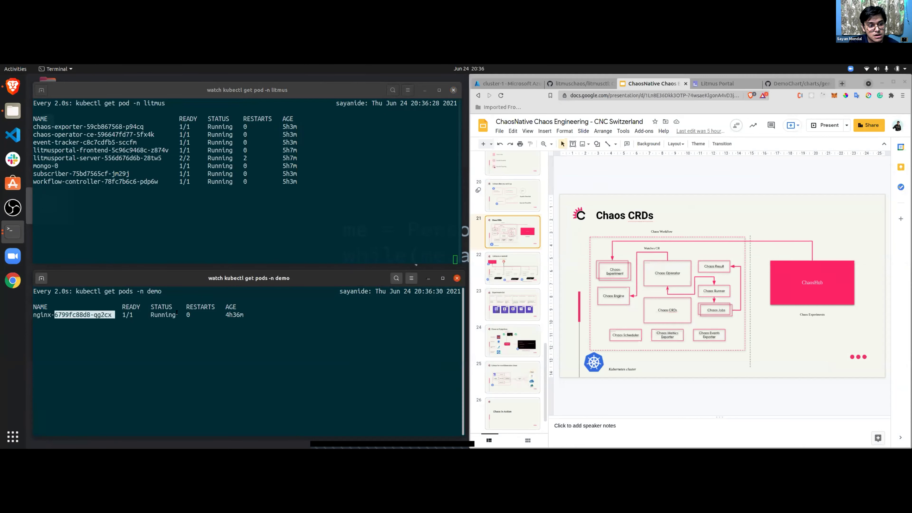
{"action": "left_click", "coordinate": [704, 84]}
{"action": "left_click", "coordinate": [874, 167]}
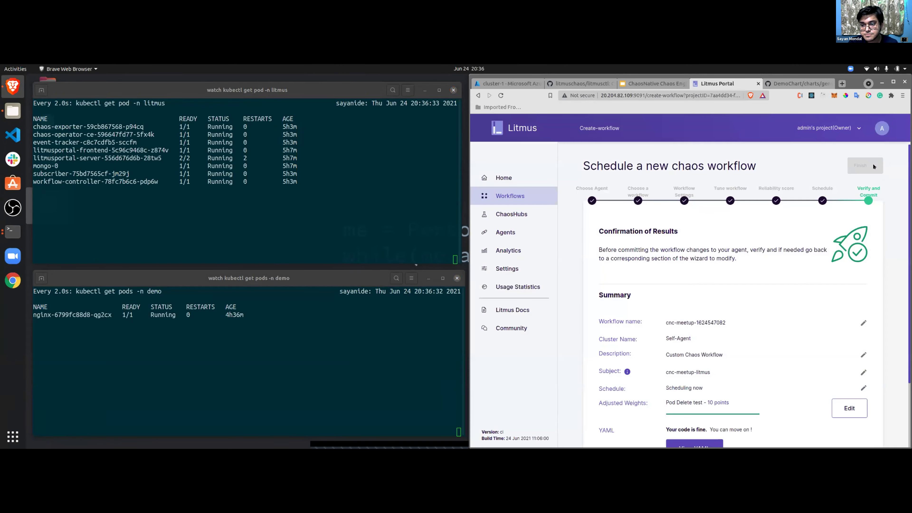
{"action": "left_click", "coordinate": [686, 300]}
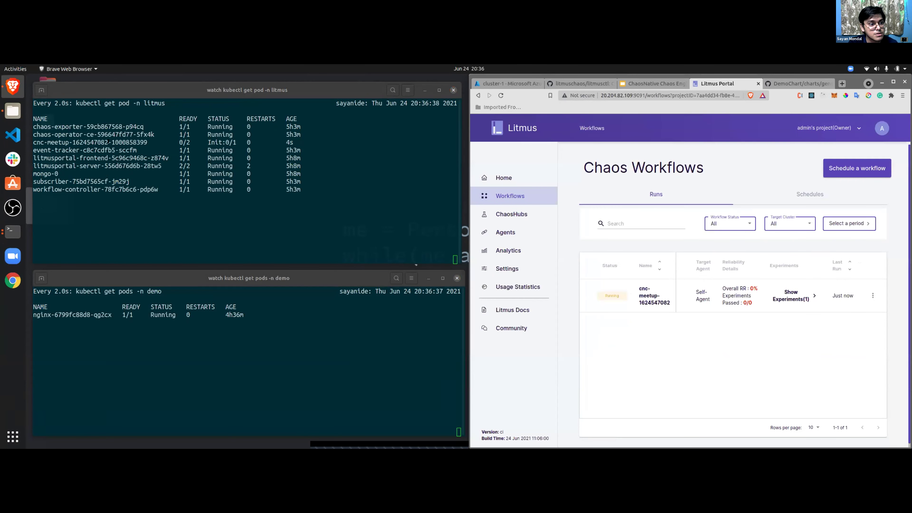
{"action": "double_click", "coordinate": [68, 142]}
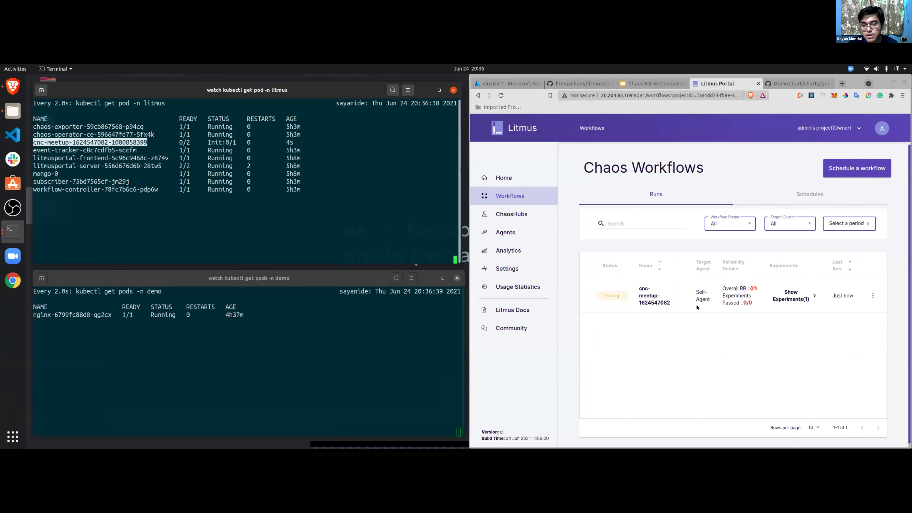
{"action": "left_click", "coordinate": [642, 294]}
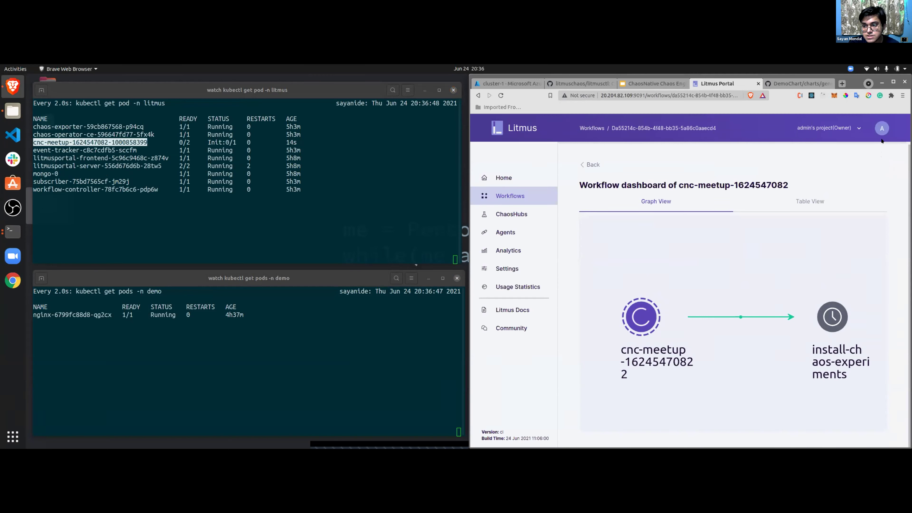
{"action": "scroll", "coordinate": [659, 324], "scroll_direction": "down", "scroll_amount": 1}
{"action": "scroll", "coordinate": [661, 324], "scroll_direction": "down", "scroll_amount": 1}
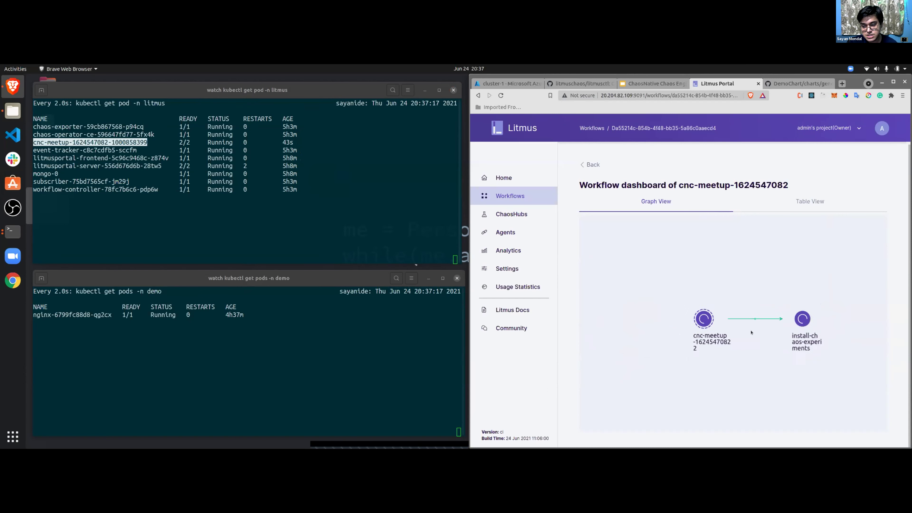
- Examine the nginx pod in the demo watch and the cnc-meetup workflow pod in the litmus watch
{"action": "double_click", "coordinate": [59, 314]}
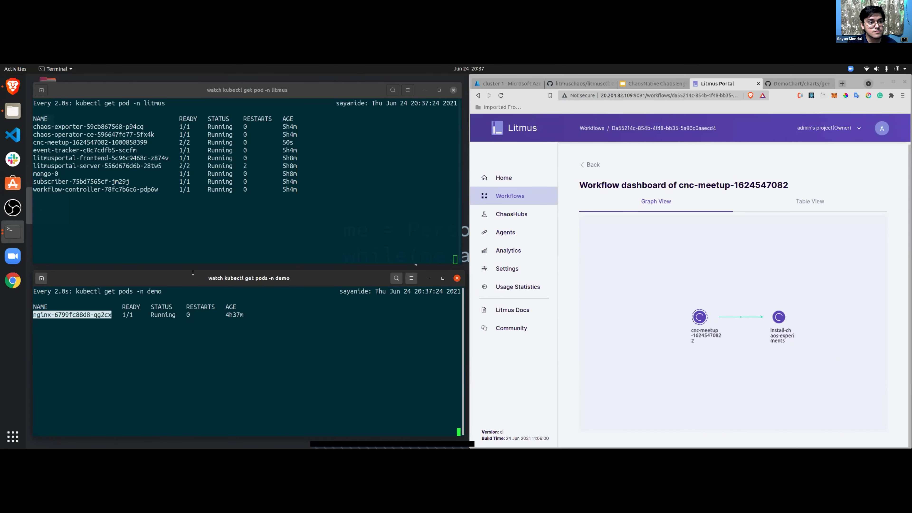
{"action": "left_click", "coordinate": [74, 151]}
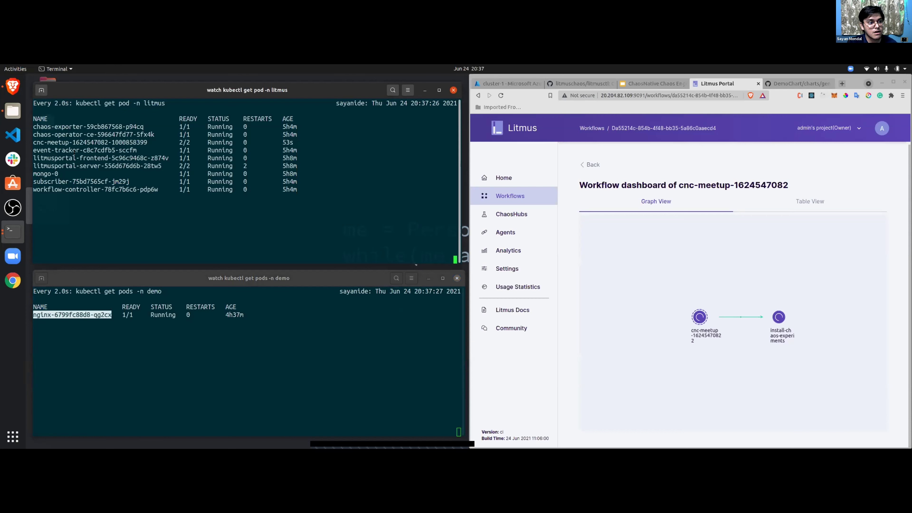
{"action": "double_click", "coordinate": [100, 142]}
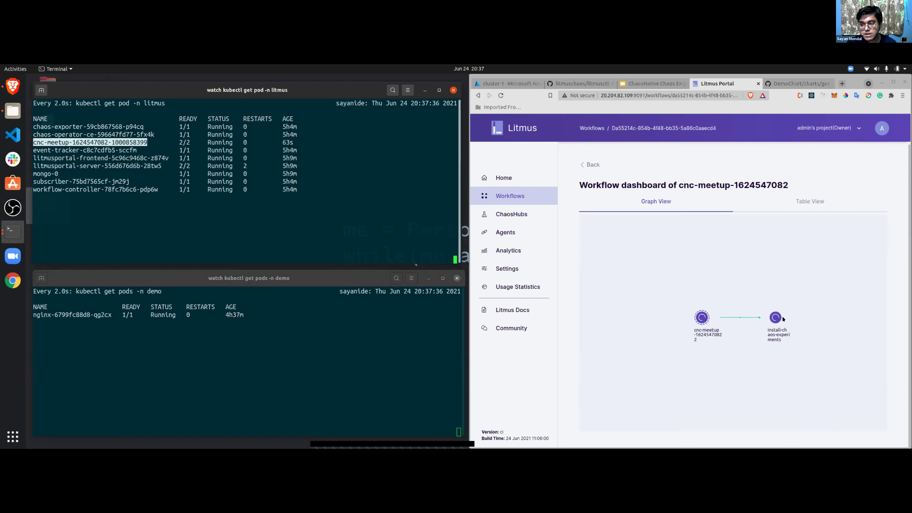
- Inspect the install-chaos-experiments details in the graph and read through the logs of the pod-delete node
{"action": "left_click", "coordinate": [773, 318]}
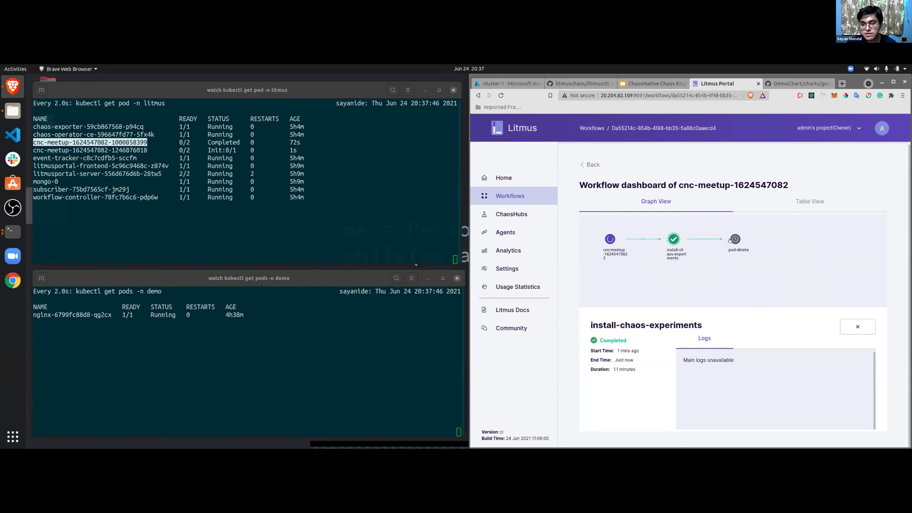
{"action": "left_click", "coordinate": [734, 239]}
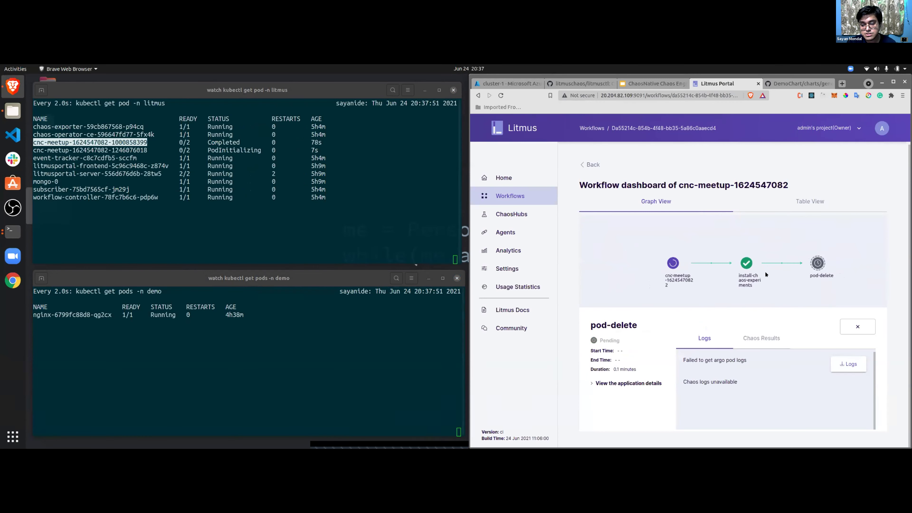
{"action": "left_click_drag", "start_coordinate": [766, 274], "coordinate": [738, 262]}
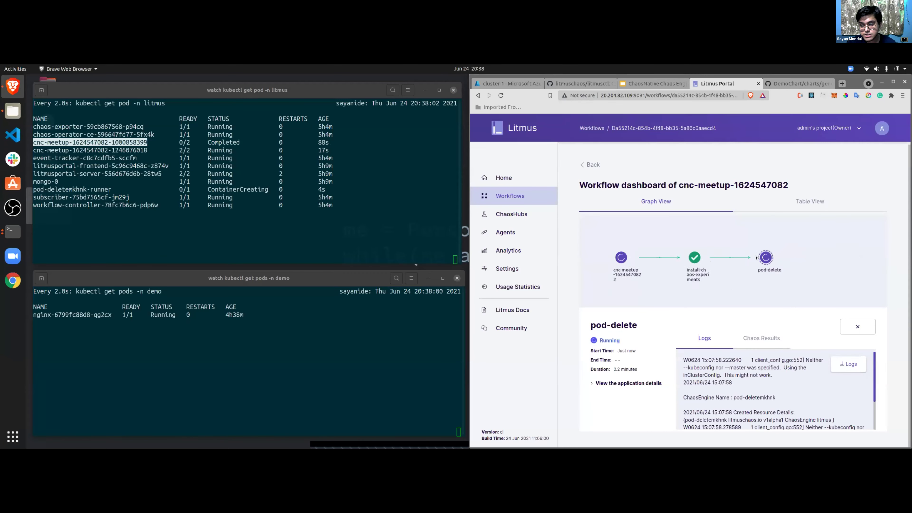
{"action": "scroll", "coordinate": [701, 389], "scroll_direction": "down", "scroll_amount": 3}
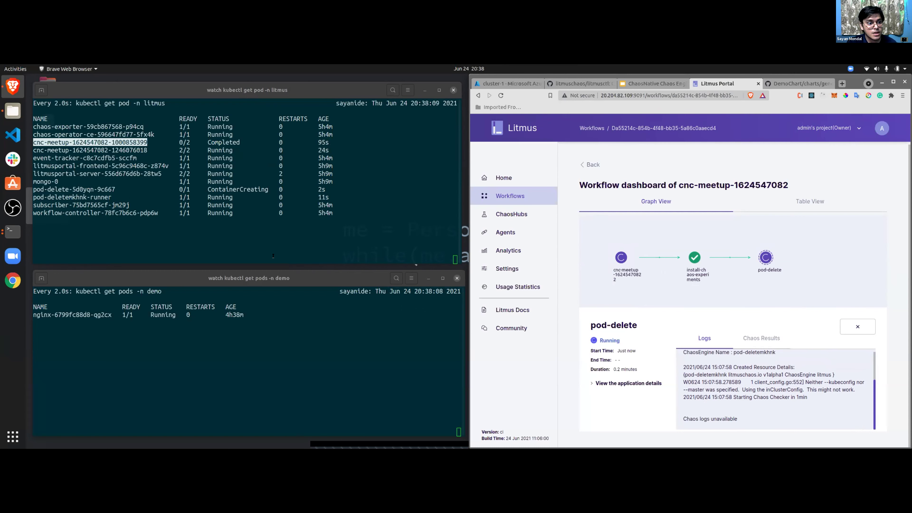
- Follow the pod-delete experiment and runner pods in the litmus watch and the nginx pods in the demo watch
{"action": "double_click", "coordinate": [102, 189]}
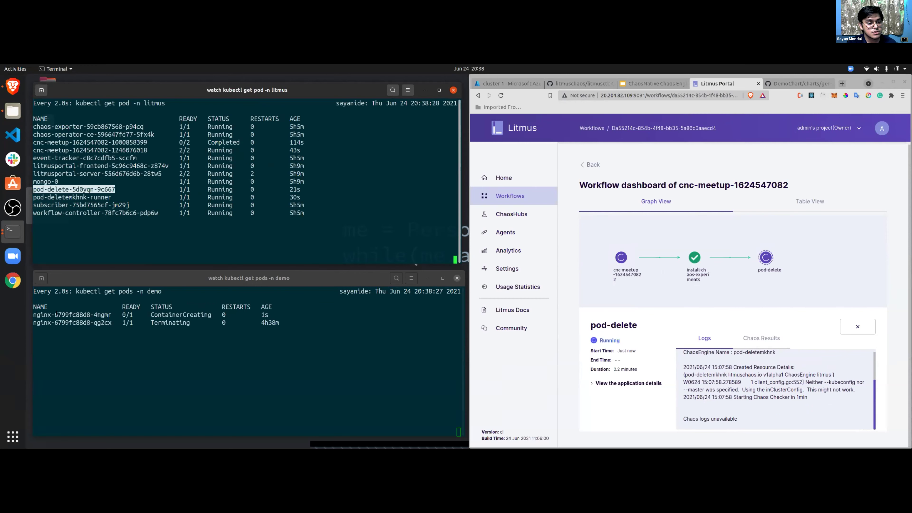
{"action": "left_click_drag", "start_coordinate": [236, 323], "coordinate": [28, 312]}
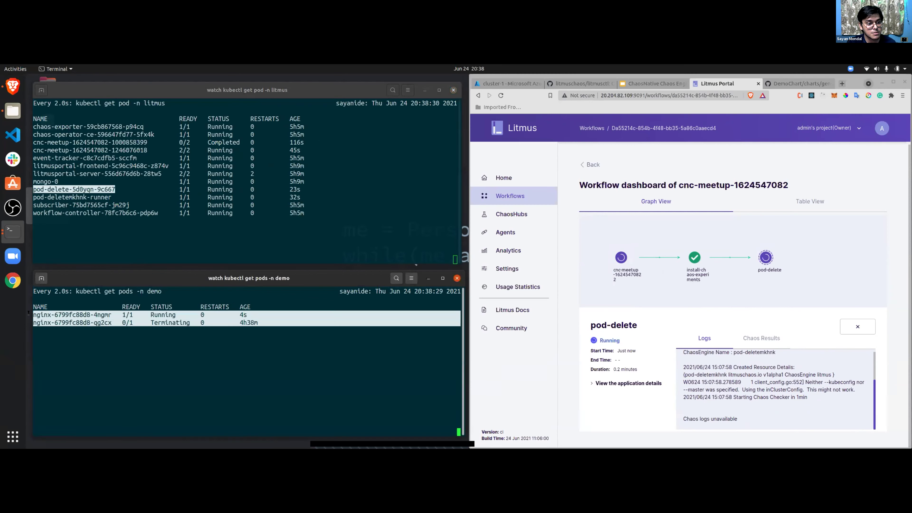
{"action": "left_click", "coordinate": [312, 321]}
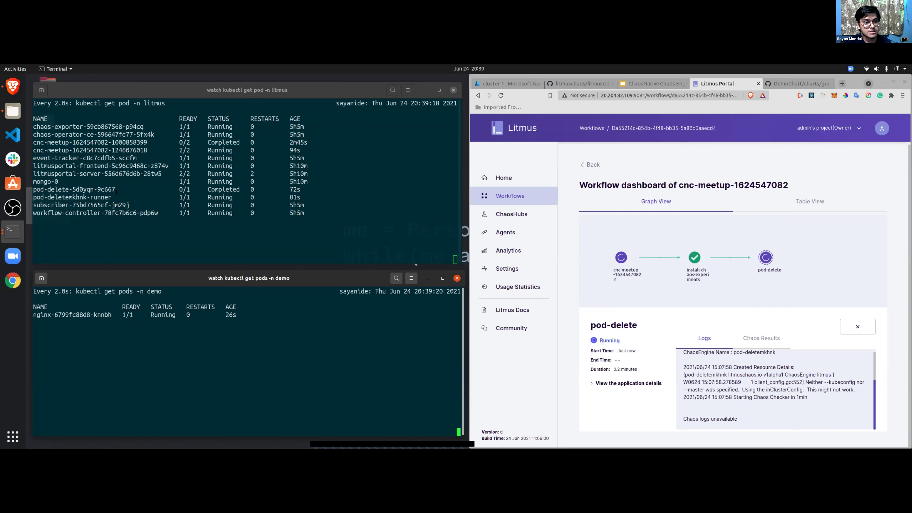
{"action": "left_click_drag", "start_coordinate": [45, 197], "coordinate": [113, 197]}
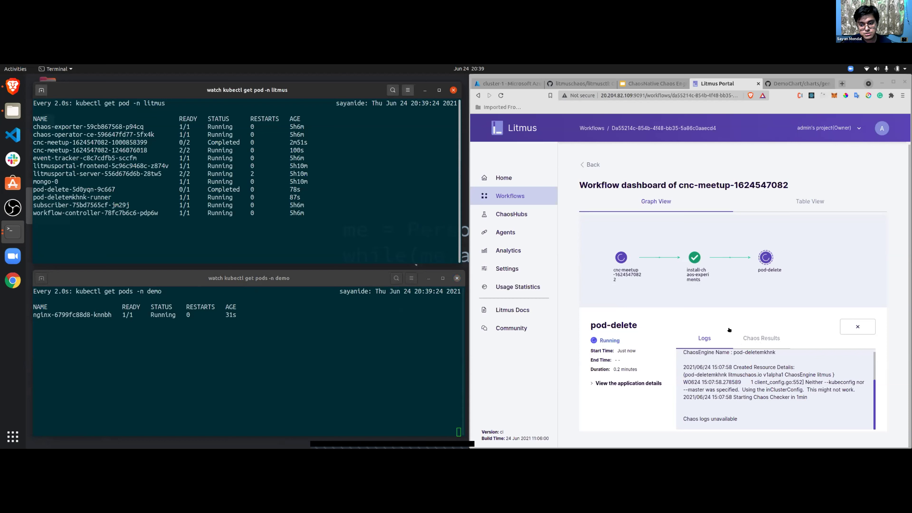
- Check the chaos results of the running pod-delete node, return to its logs, and examine the litmus pods
{"action": "left_click", "coordinate": [743, 339]}
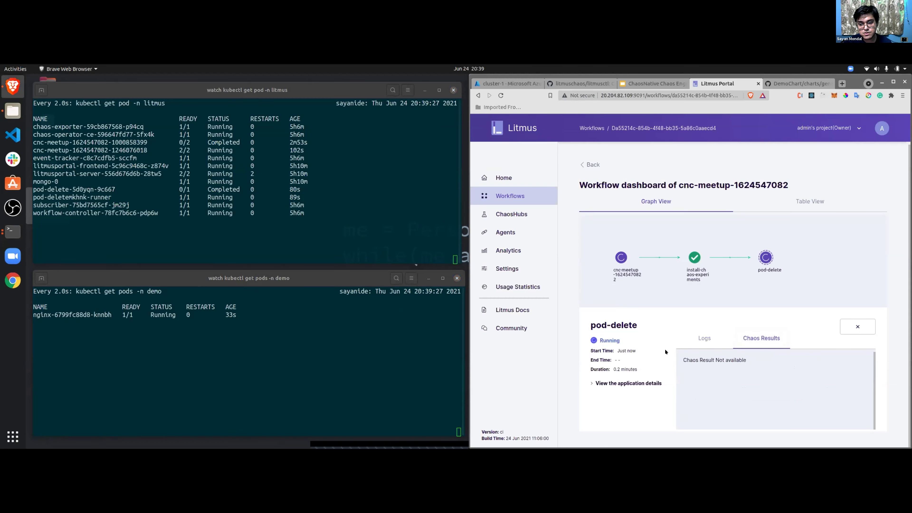
{"action": "left_click", "coordinate": [702, 340]}
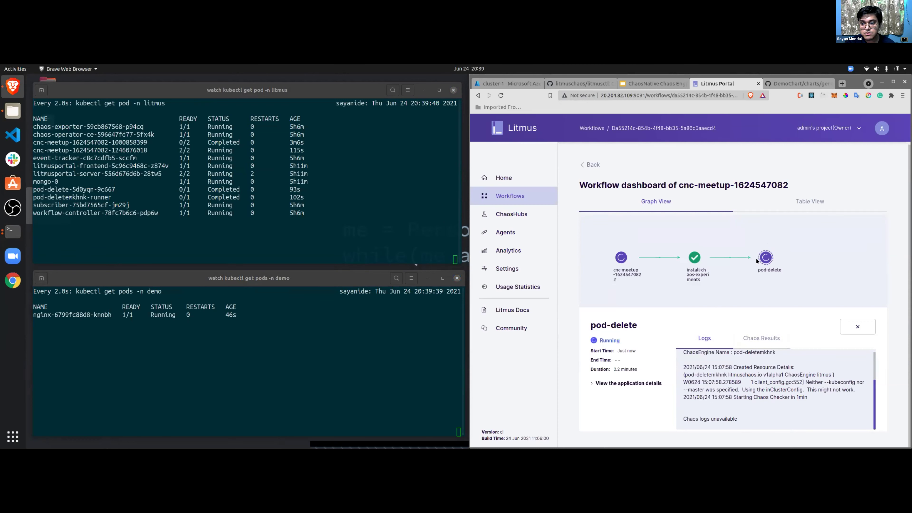
{"action": "left_click", "coordinate": [317, 204]}
{"action": "left_click_drag", "start_coordinate": [316, 204], "coordinate": [103, 149]}
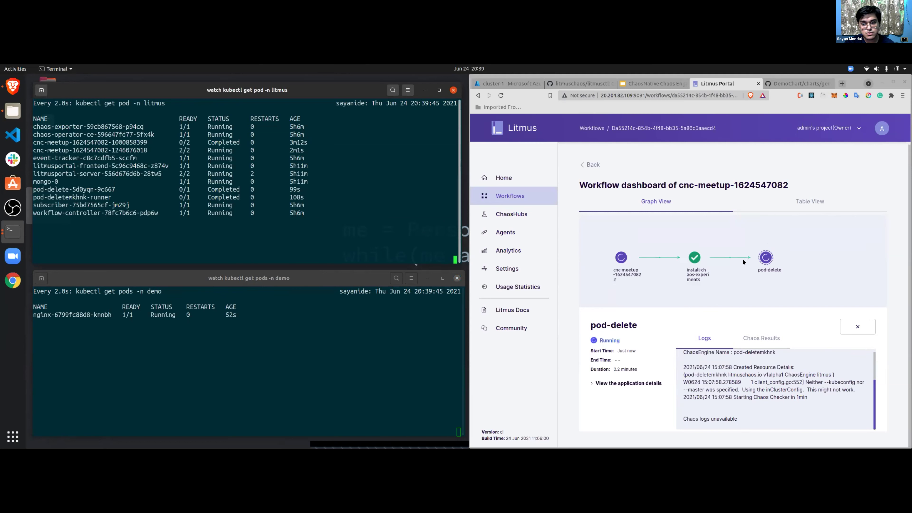
{"action": "left_click", "coordinate": [729, 259]}
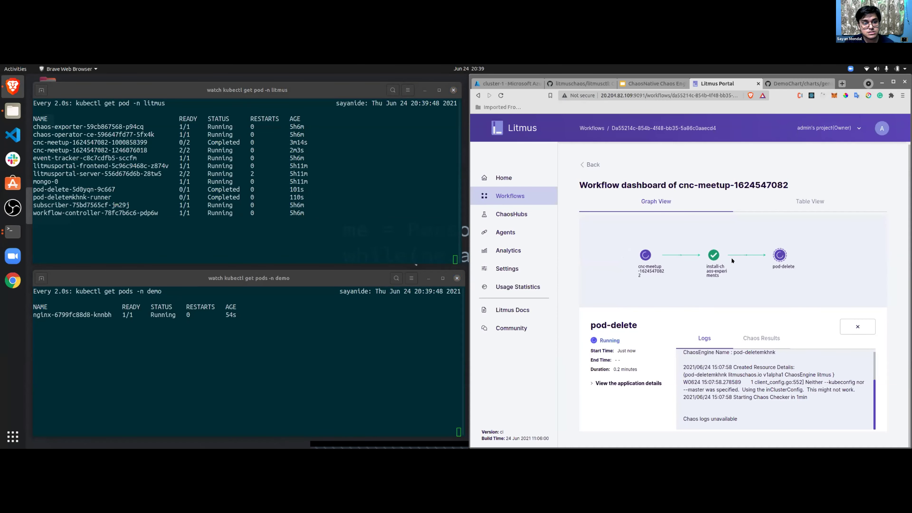
{"action": "left_click", "coordinate": [358, 232]}
{"action": "left_click_drag", "start_coordinate": [461, 220], "coordinate": [463, 221]}
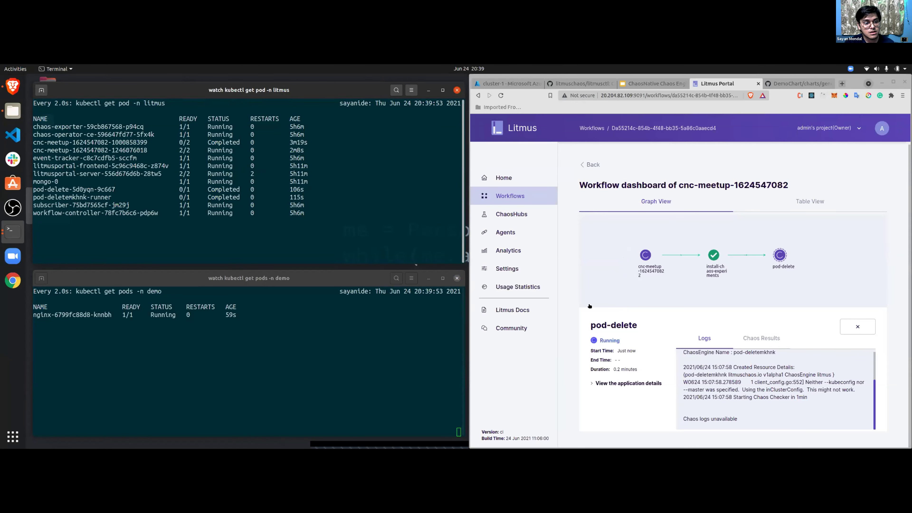
{"action": "left_click", "coordinate": [725, 239]}
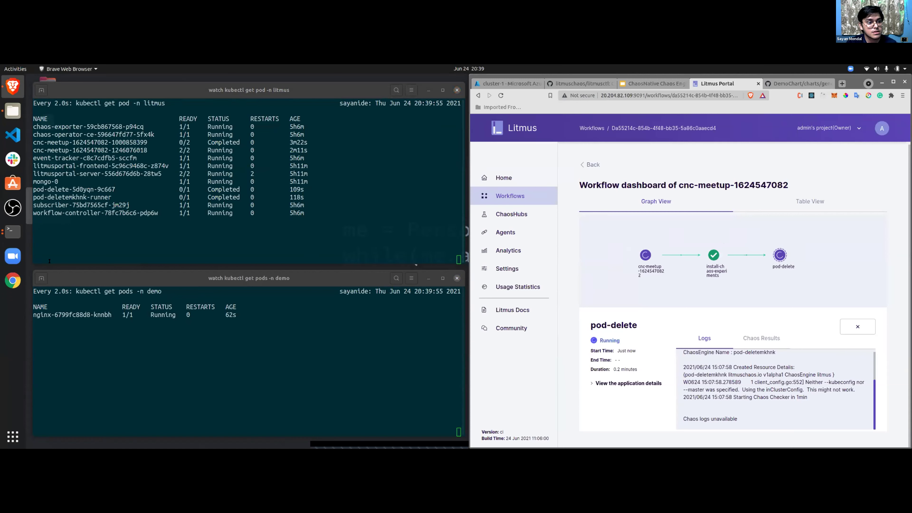
{"action": "key", "text": "alt+Tab"}
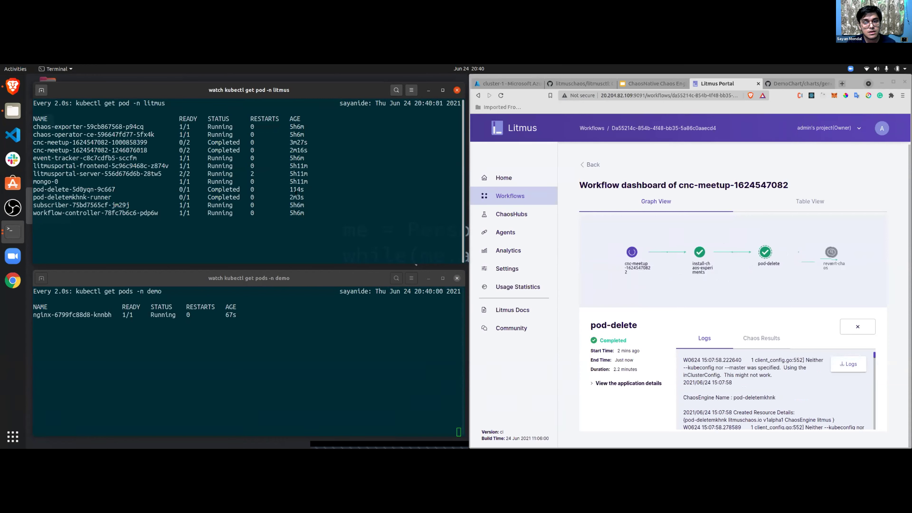
- Examine all nodes of the workflow graph and review the pods listed in the litmus watch
{"action": "left_click", "coordinate": [770, 263]}
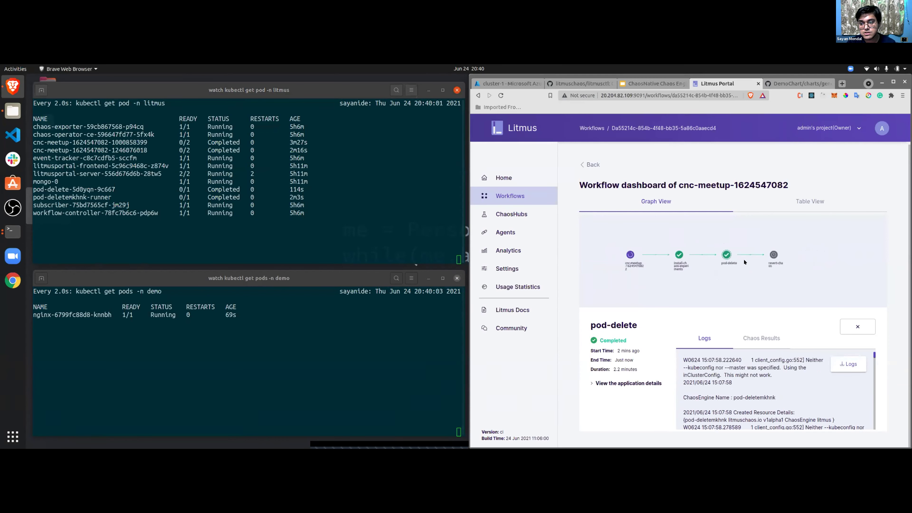
{"action": "scroll", "coordinate": [765, 262], "scroll_direction": "up", "scroll_amount": 5}
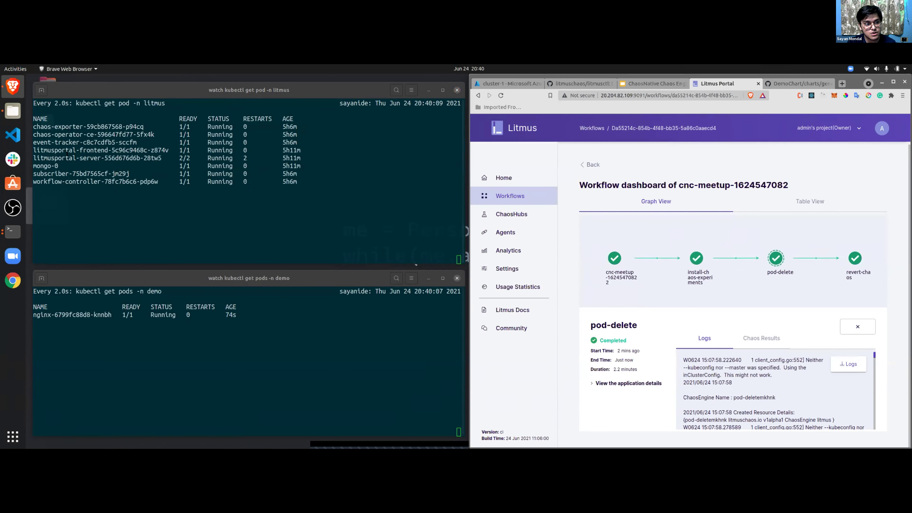
{"action": "left_click_drag", "start_coordinate": [34, 192], "coordinate": [33, 126]}
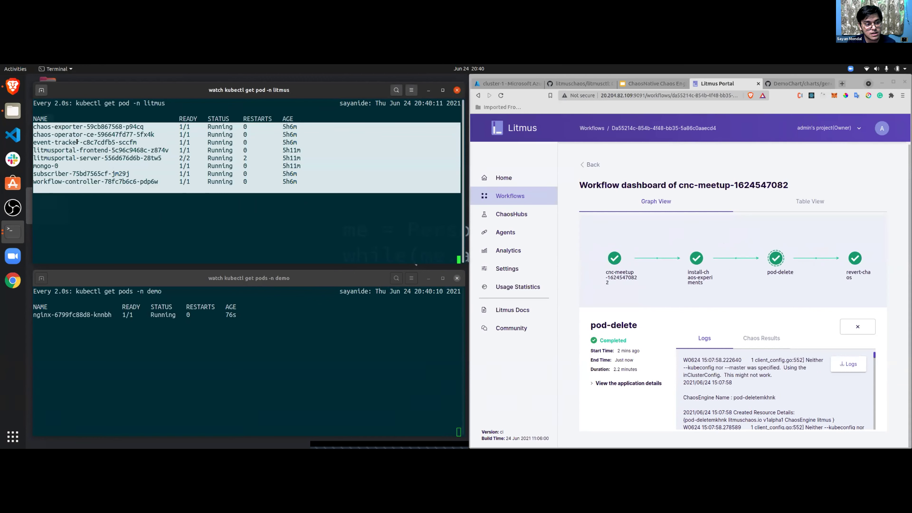
{"action": "left_click", "coordinate": [131, 160]}
{"action": "left_click_drag", "start_coordinate": [238, 188], "coordinate": [76, 135]}
{"action": "left_click", "coordinate": [277, 246]}
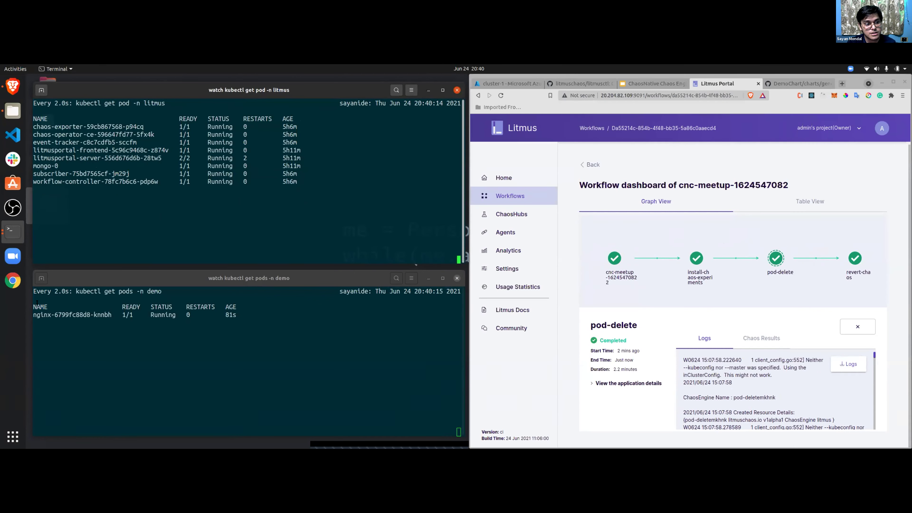
- Check the name and age of the nginx pod in the demo watch and fit the workflow graph in view
{"action": "left_click_drag", "start_coordinate": [44, 315], "coordinate": [97, 315]}
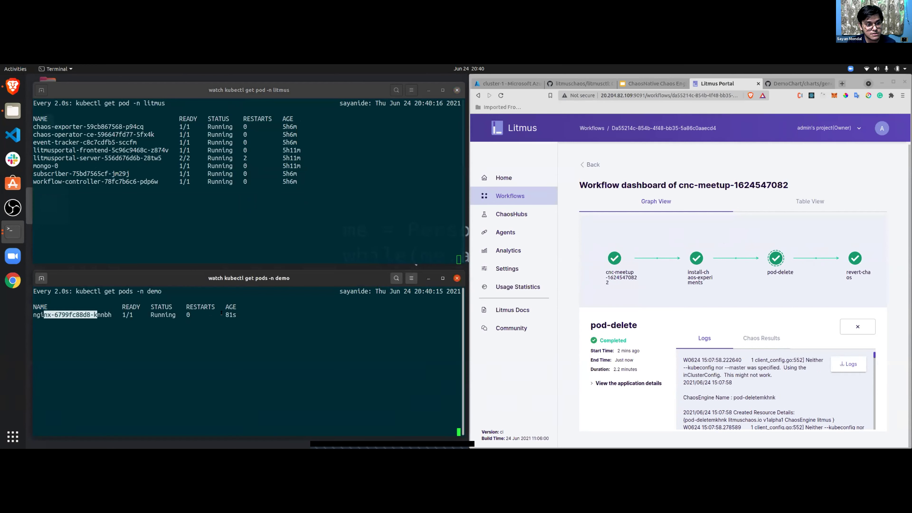
{"action": "left_click_drag", "start_coordinate": [225, 315], "coordinate": [236, 315]}
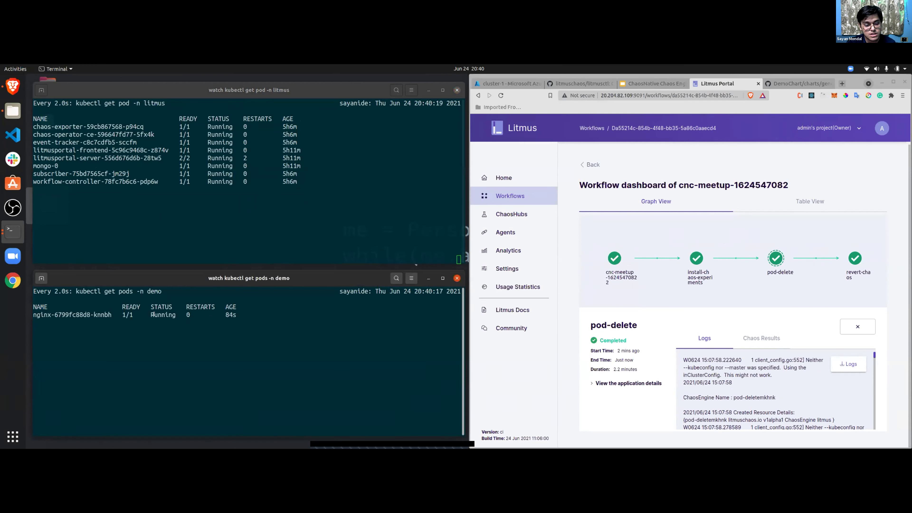
{"action": "scroll", "coordinate": [731, 259], "scroll_direction": "down", "scroll_amount": 3}
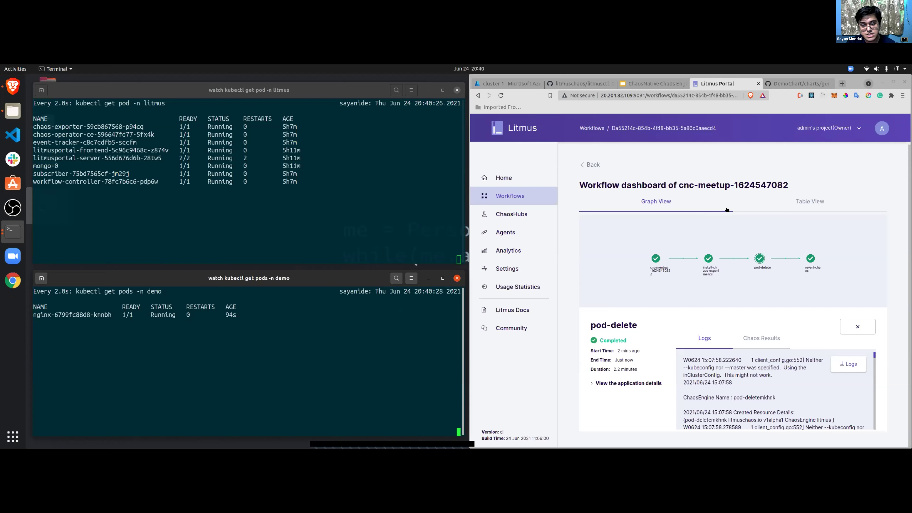
- Review the chaos results of the pod-delete node for the experiment phase, verdict and probe success percentage
{"action": "left_click", "coordinate": [754, 340]}
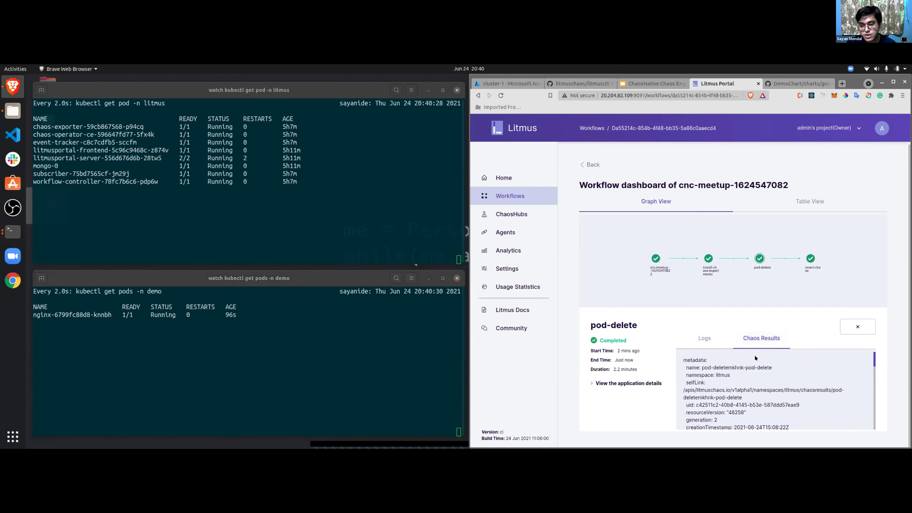
{"action": "scroll", "coordinate": [712, 365], "scroll_direction": "down", "scroll_amount": 10}
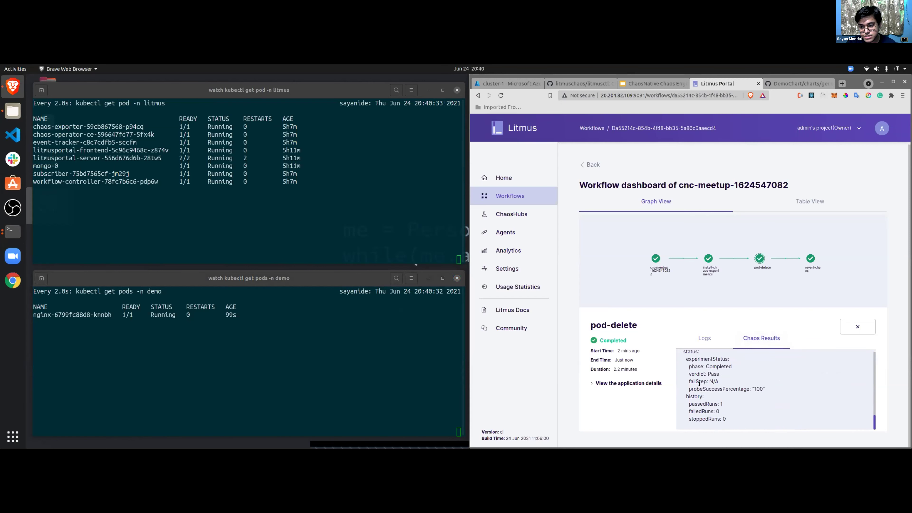
{"action": "left_click_drag", "start_coordinate": [689, 389], "coordinate": [765, 389]}
{"action": "mouse_move", "coordinate": [688, 365]}
{"action": "left_mouse_down"}
{"action": "mouse_move", "coordinate": [736, 375]}
{"action": "mouse_move", "coordinate": [698, 375]}
{"action": "left_mouse_up"}
{"action": "double_click", "coordinate": [713, 374]}
- Return to the workflow runs list and check the run's reliability details and the points of its pod-delete experiment
{"action": "left_click", "coordinate": [590, 164]}
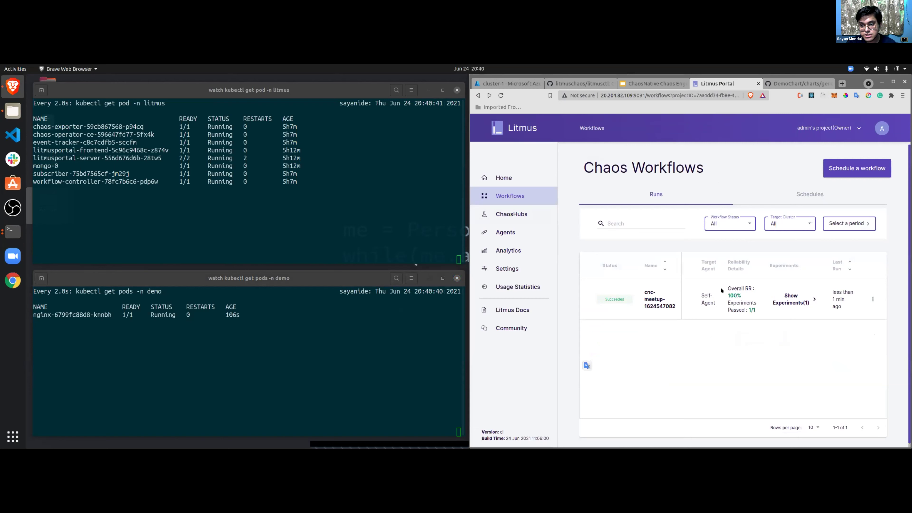
{"action": "left_click_drag", "start_coordinate": [726, 286], "coordinate": [744, 308]}
{"action": "left_click", "coordinate": [746, 308]}
{"action": "left_click", "coordinate": [679, 304]}
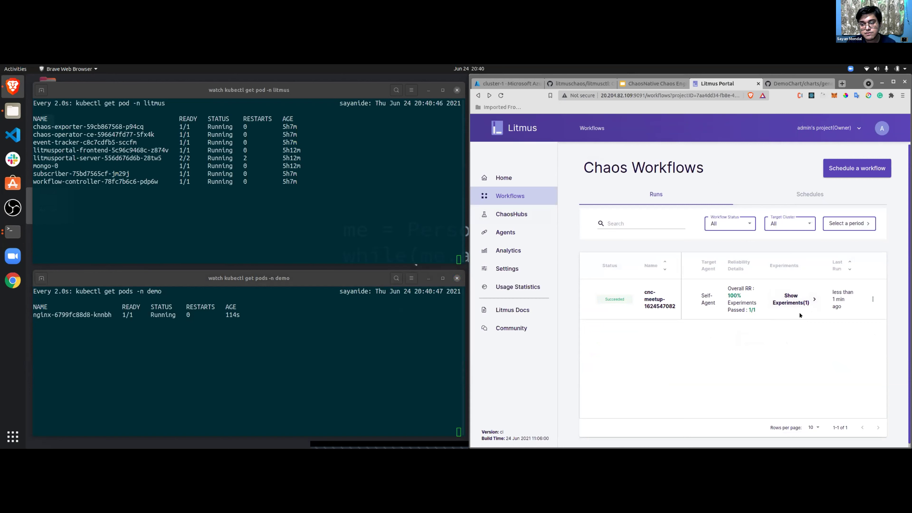
{"action": "left_click", "coordinate": [807, 301]}
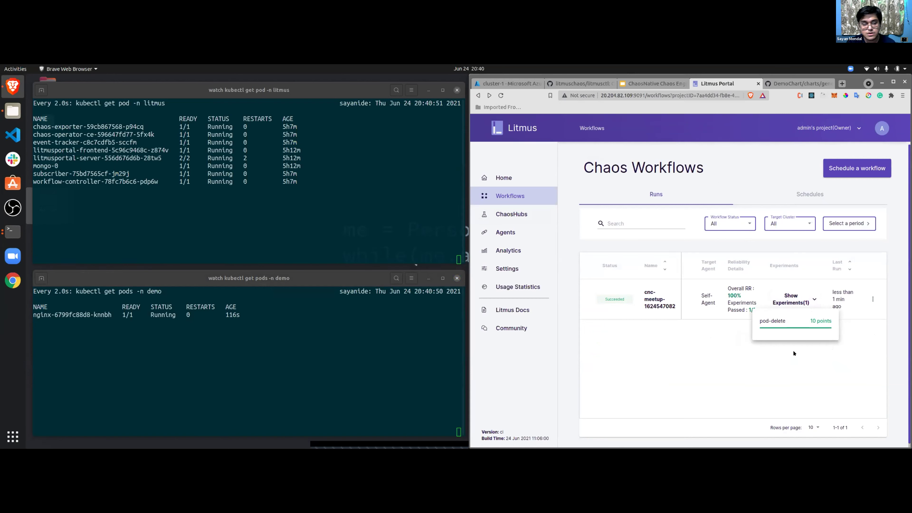
{"action": "left_click", "coordinate": [724, 367]}
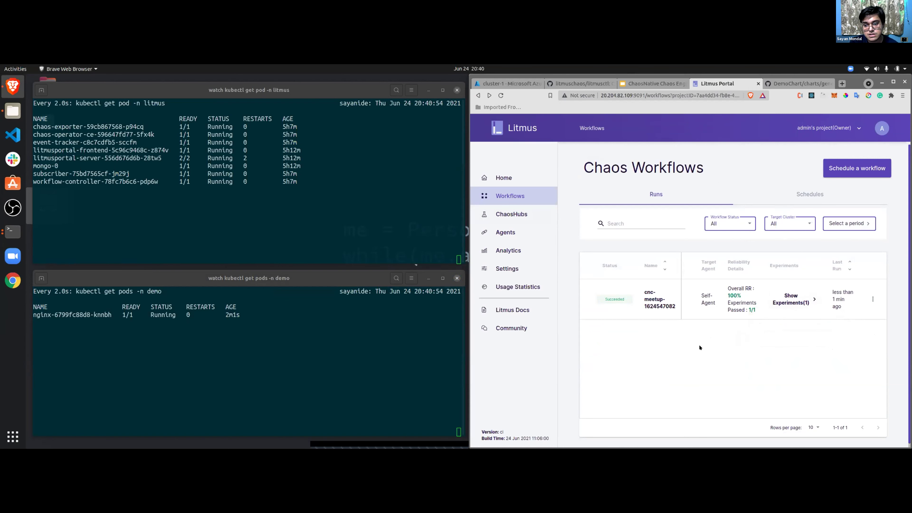
- Switch back to the Chaos CRDs slide in the Google Slides presentation
{"action": "left_click", "coordinate": [642, 82]}
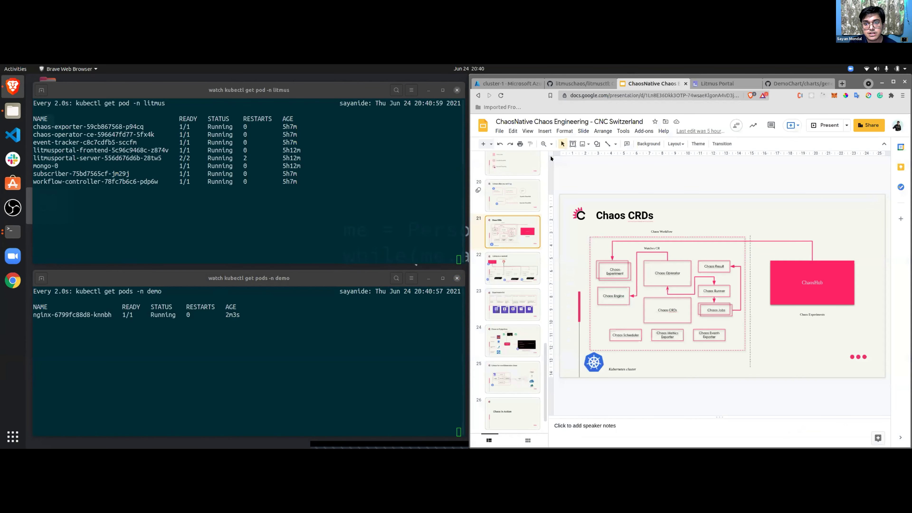